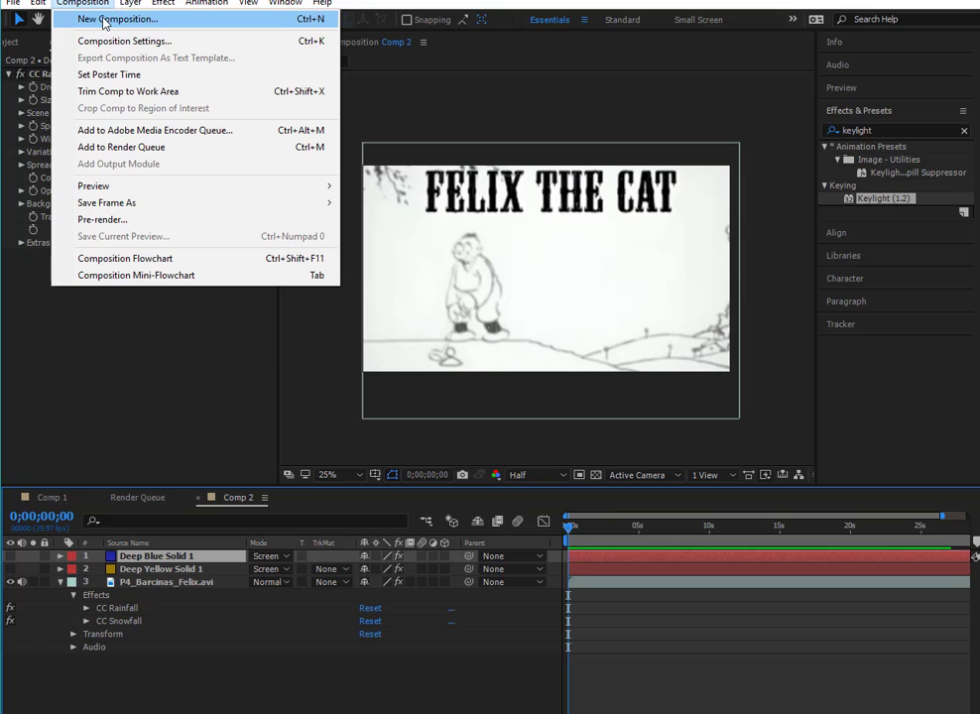
left_click(79, 4)
left_click(13, 4)
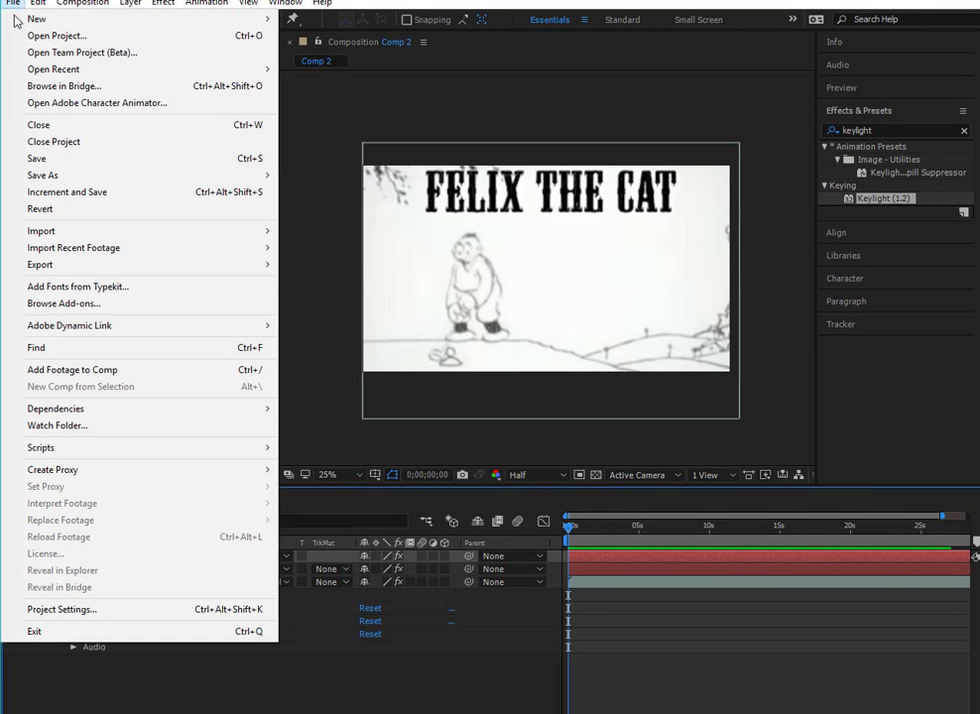
mouse_move(75, 237)
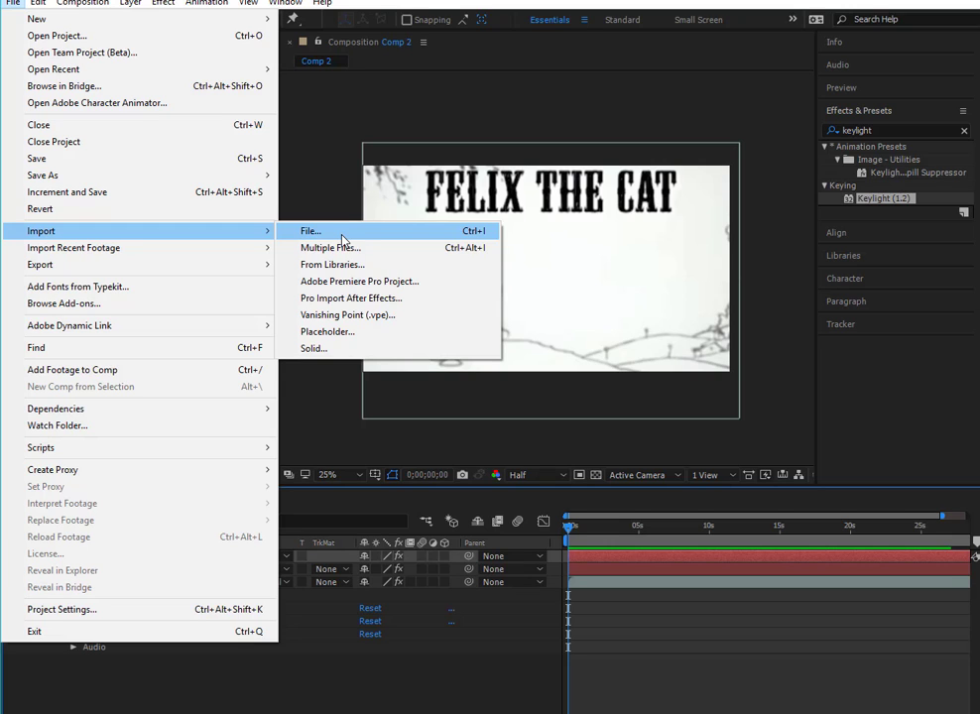
left_click(332, 188)
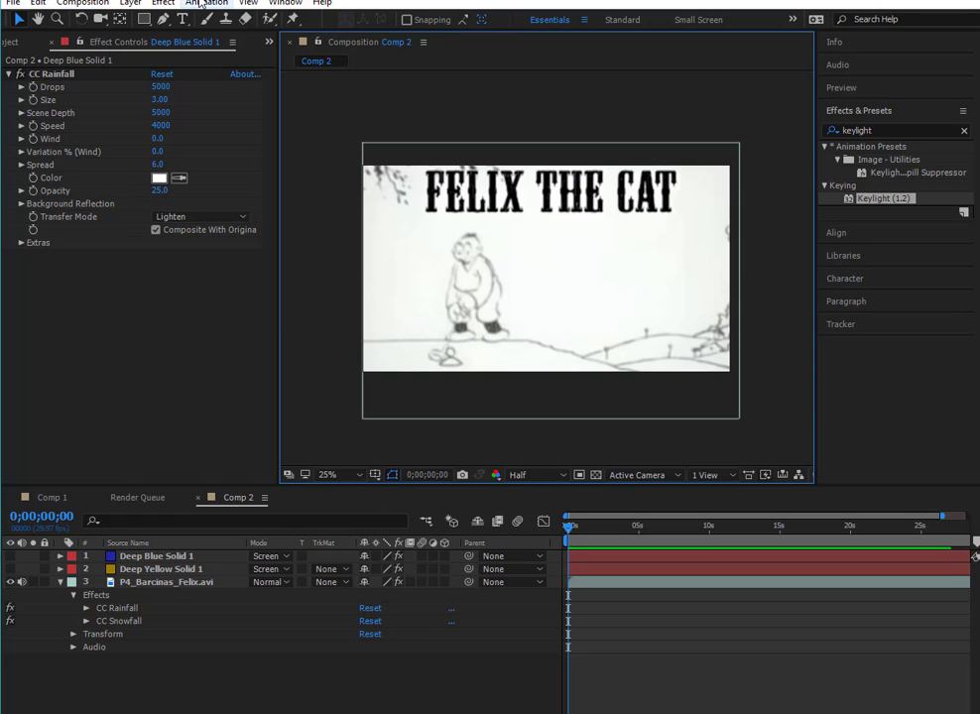
- Create a new 1920 × 1080 px solid layer in Comp 2 with a bright cyan-green colour
left_click(129, 5)
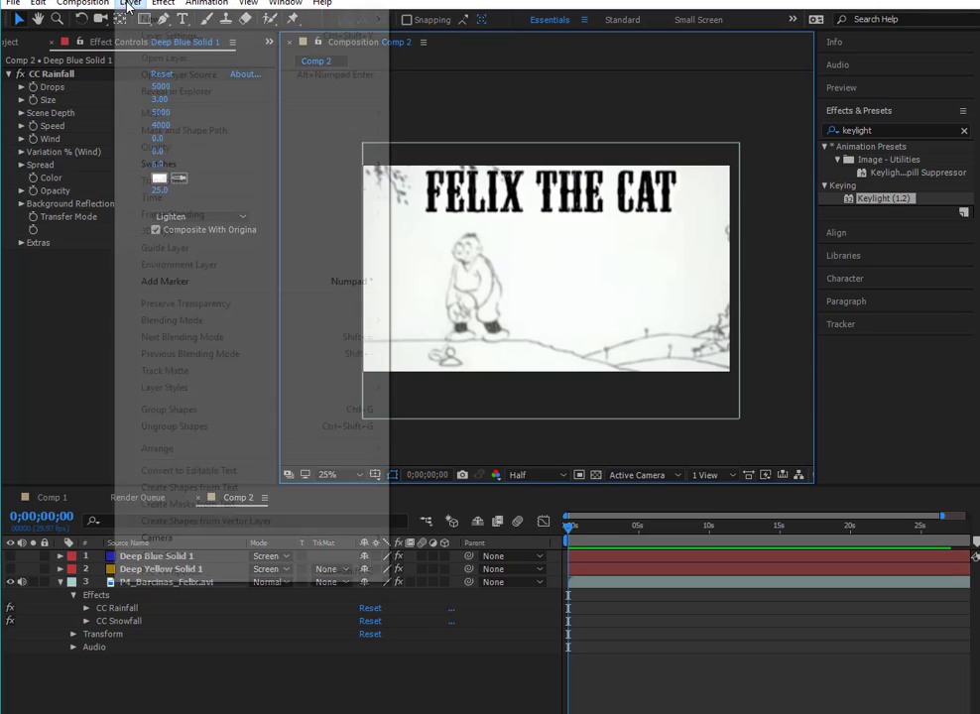
mouse_move(220, 19)
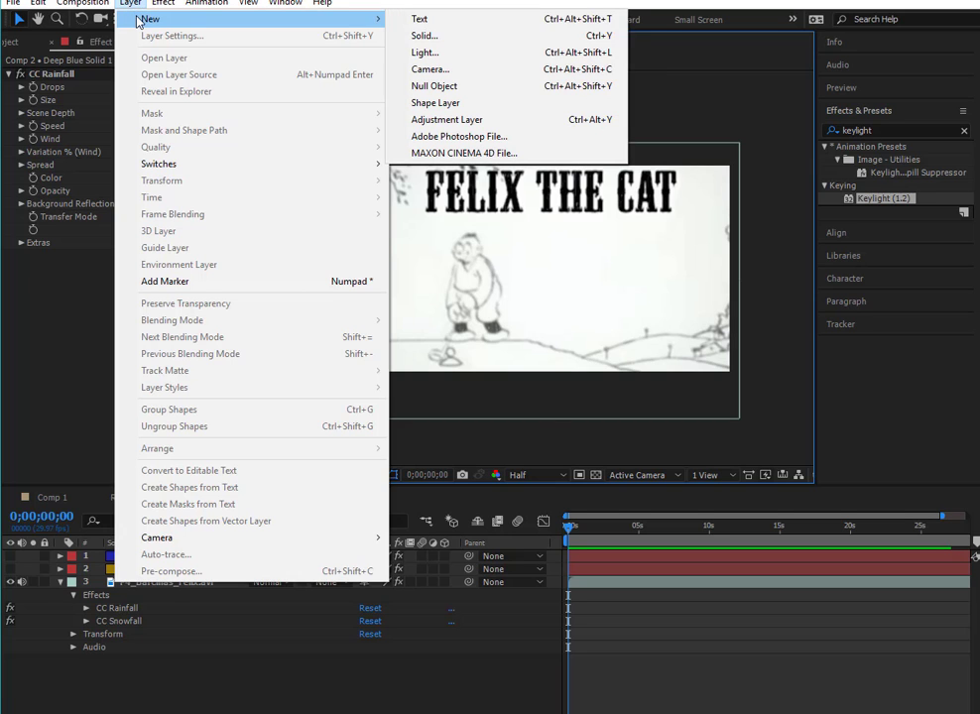
left_click(438, 35)
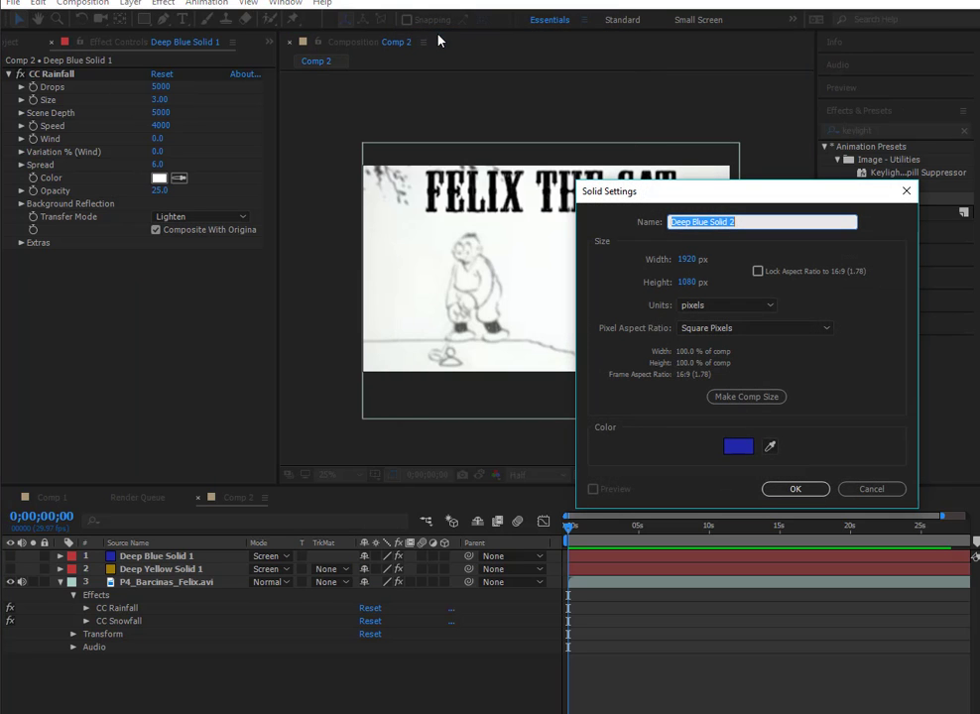
left_click(744, 449)
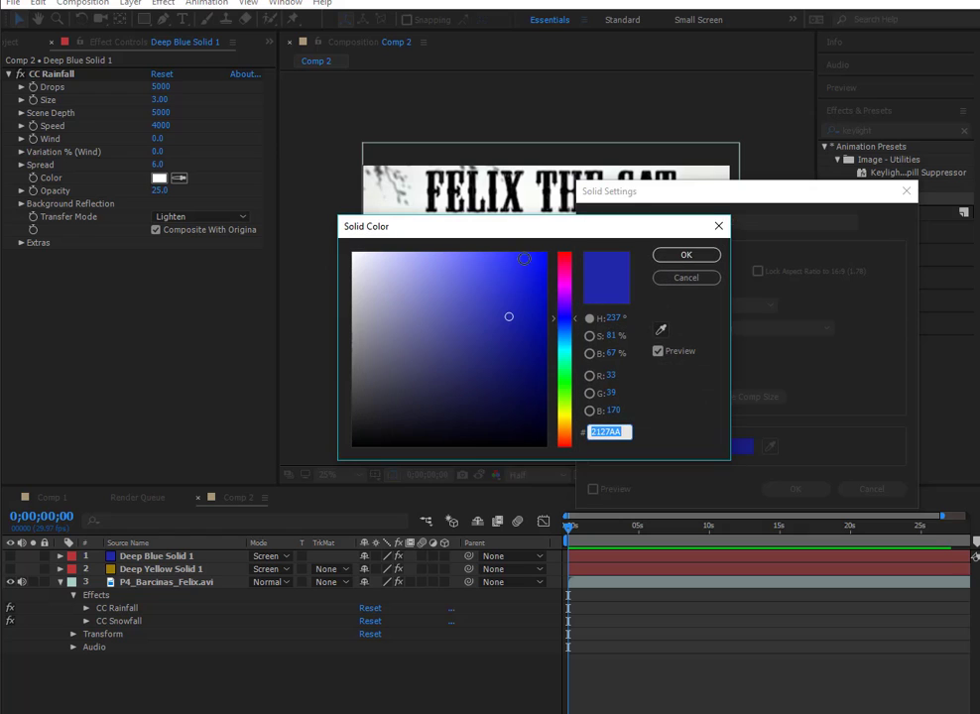
left_click_drag(568, 343, 568, 356)
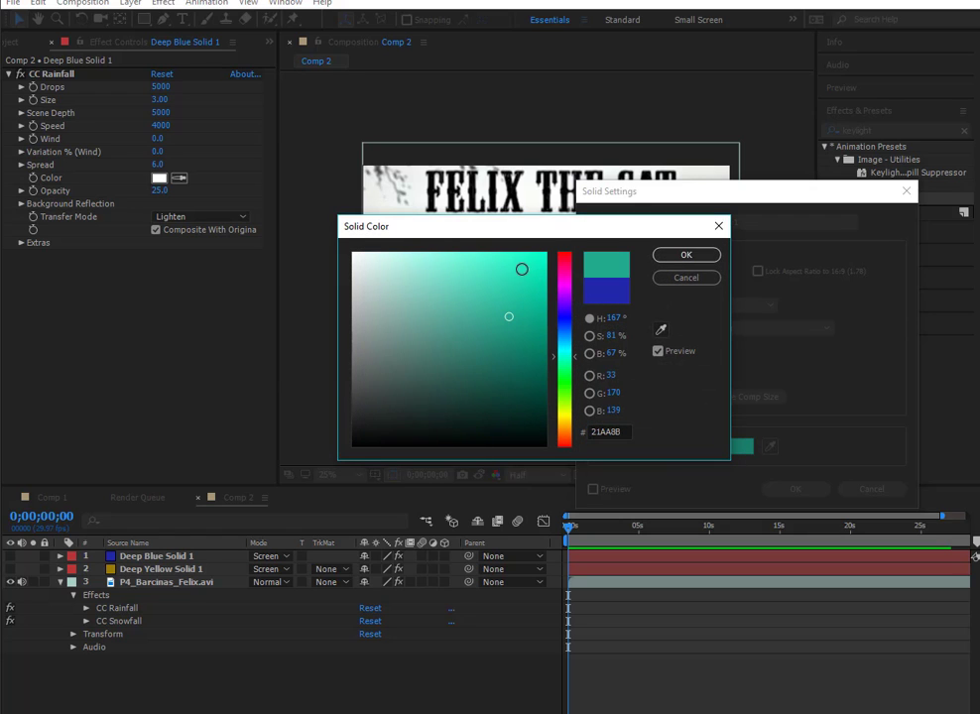
left_click(521, 268)
left_click(683, 257)
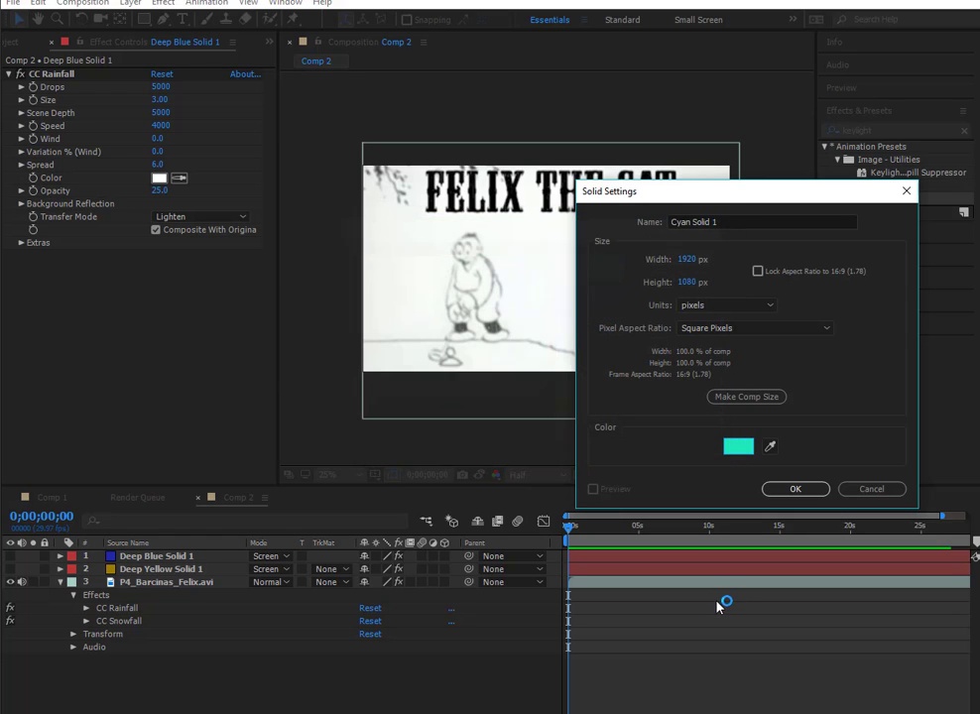
left_click(795, 488)
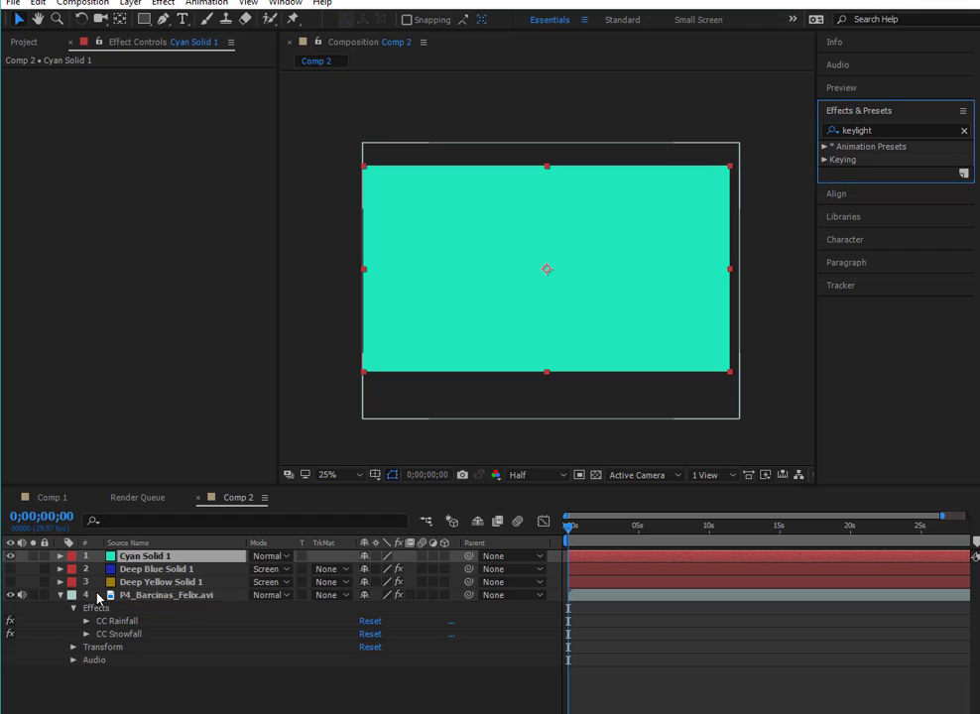
left_click(10, 555)
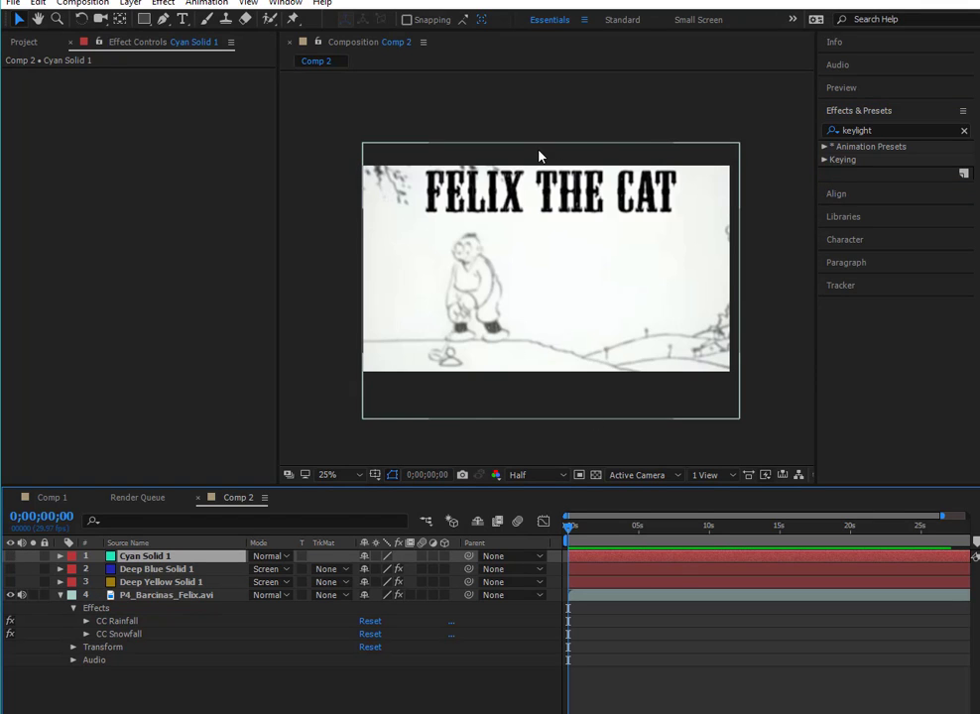
left_click(10, 595)
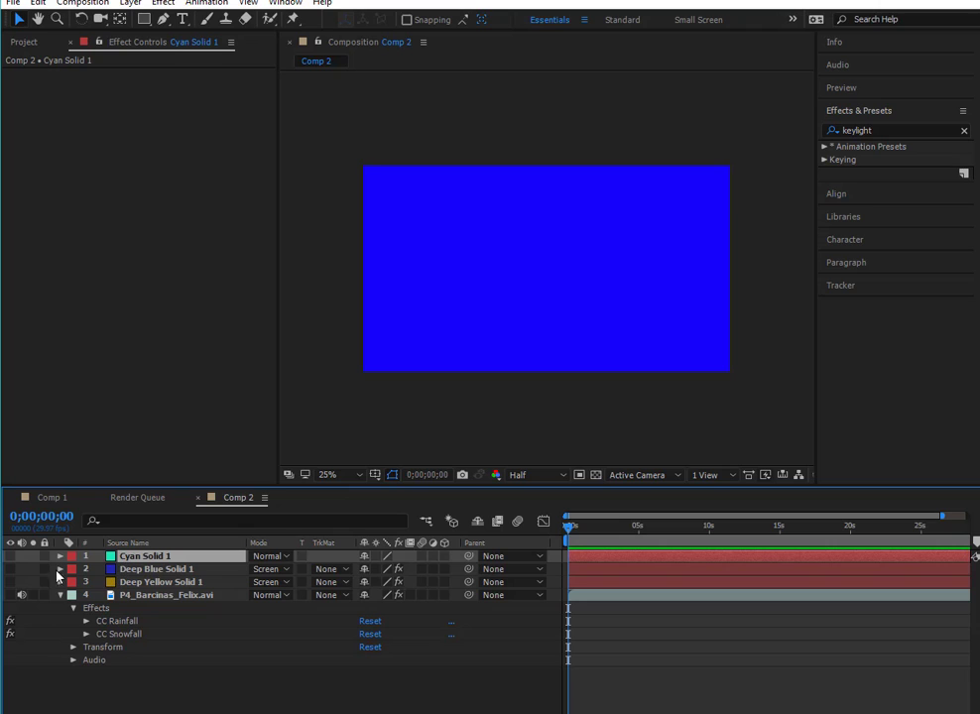
left_click(10, 570)
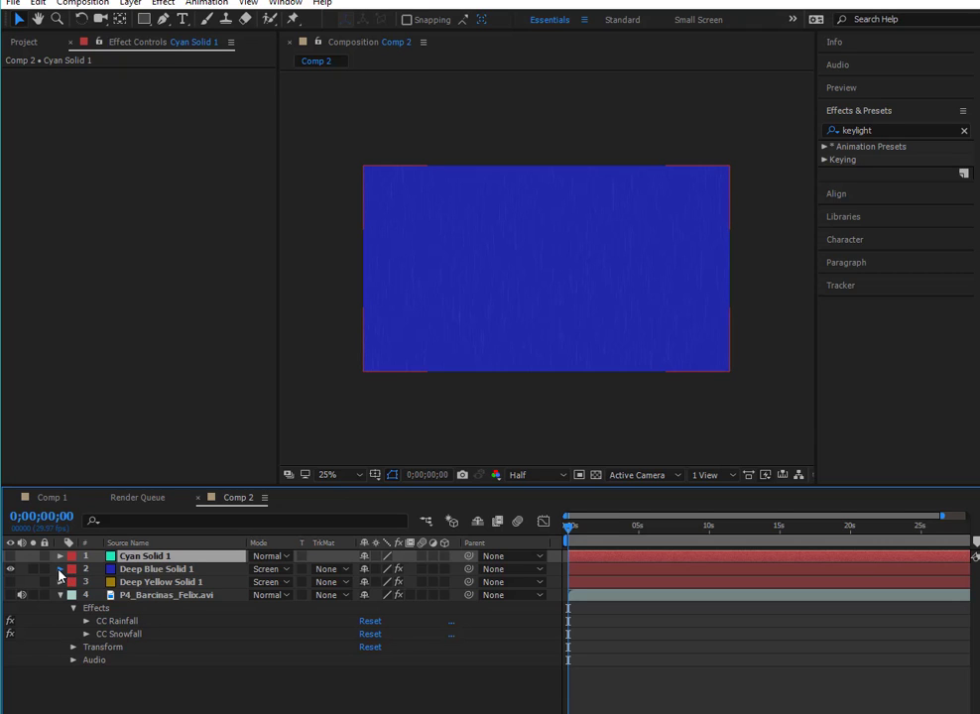
- Expand the Deep Blue Solid 1 layer and select its CC Rainfall effect to view its settings
left_click(61, 569)
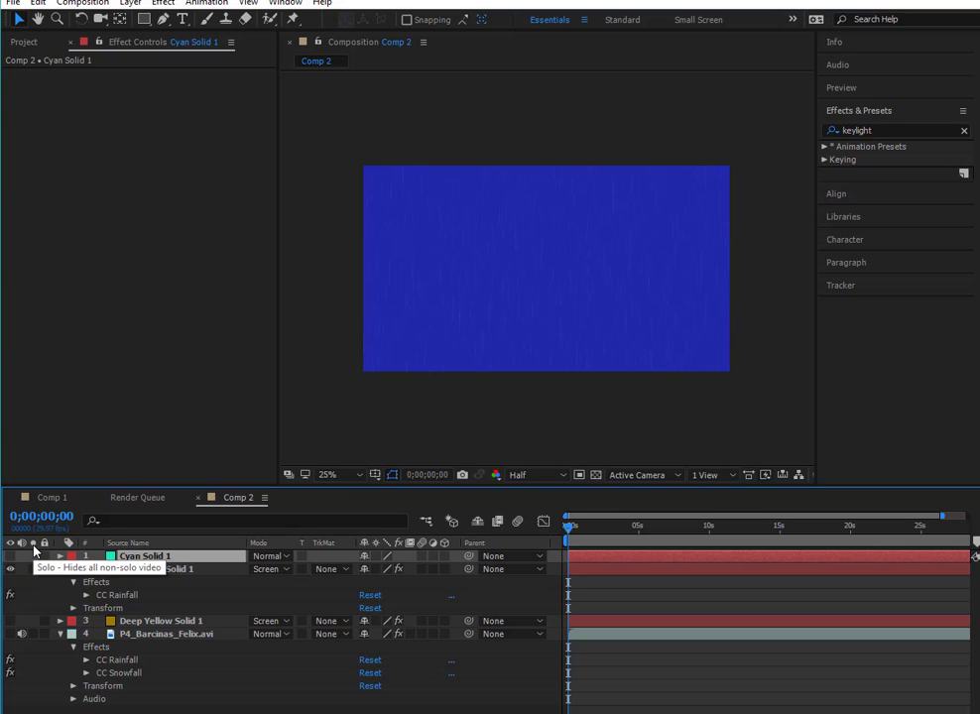
left_click(32, 569)
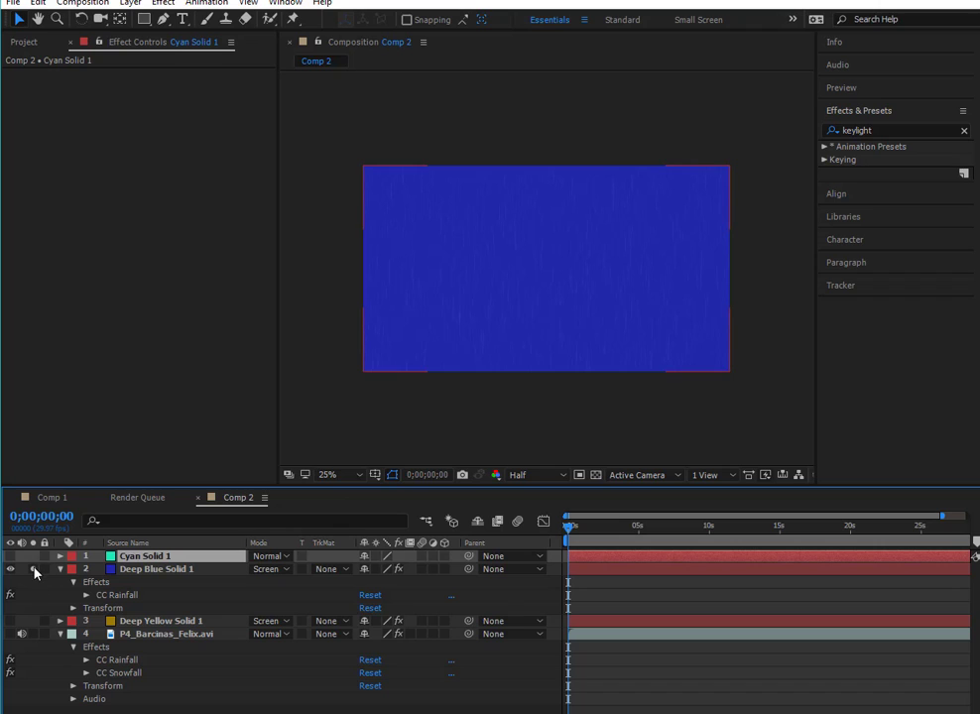
left_click(133, 569)
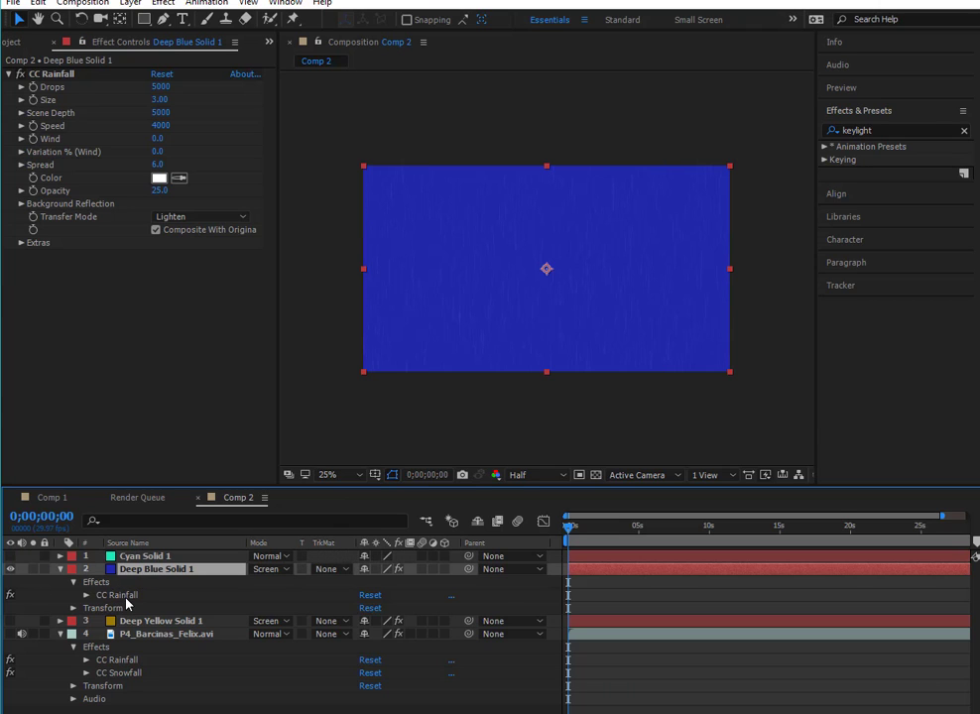
left_click(124, 592)
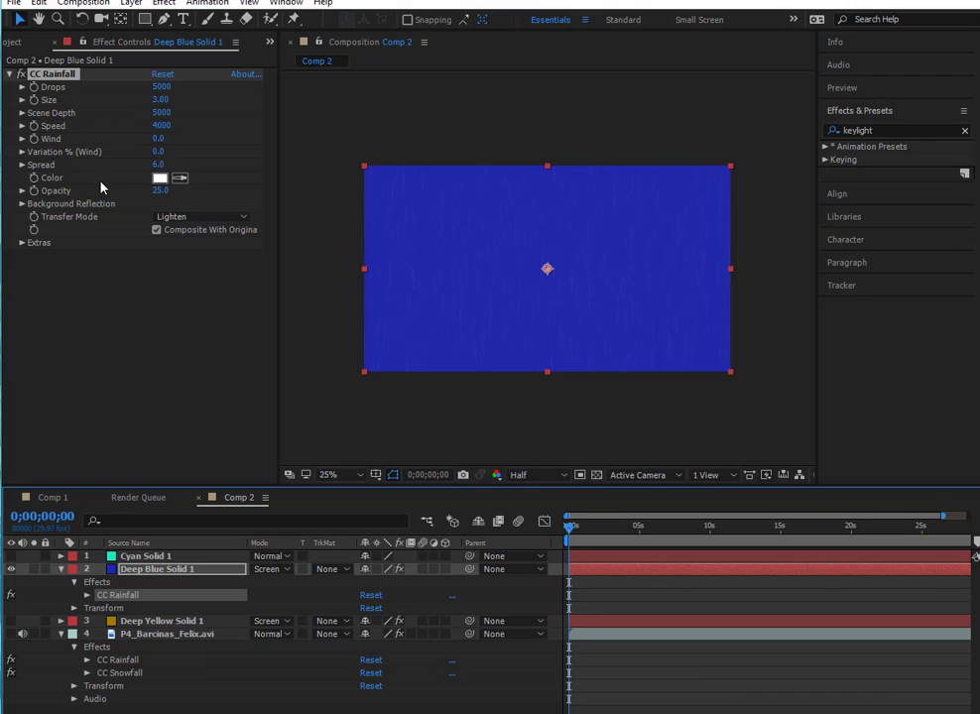
- Toggle the CC Rainfall effect on the blue solid off and back on to compare the result
left_click(19, 79)
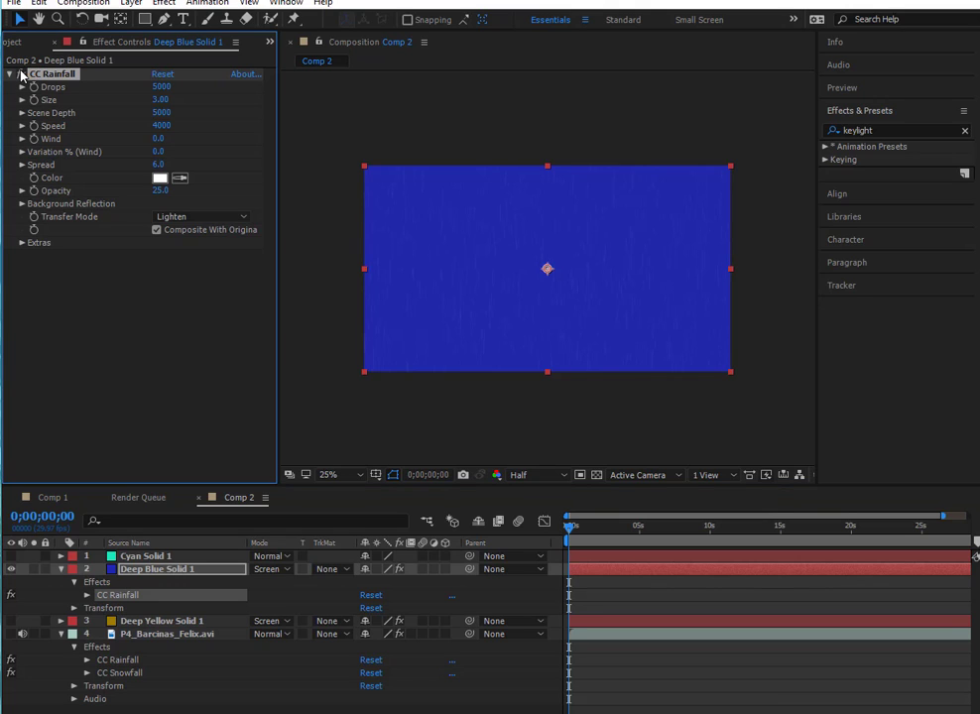
left_click(21, 76)
left_click(21, 76)
left_click(11, 595)
left_click(11, 595)
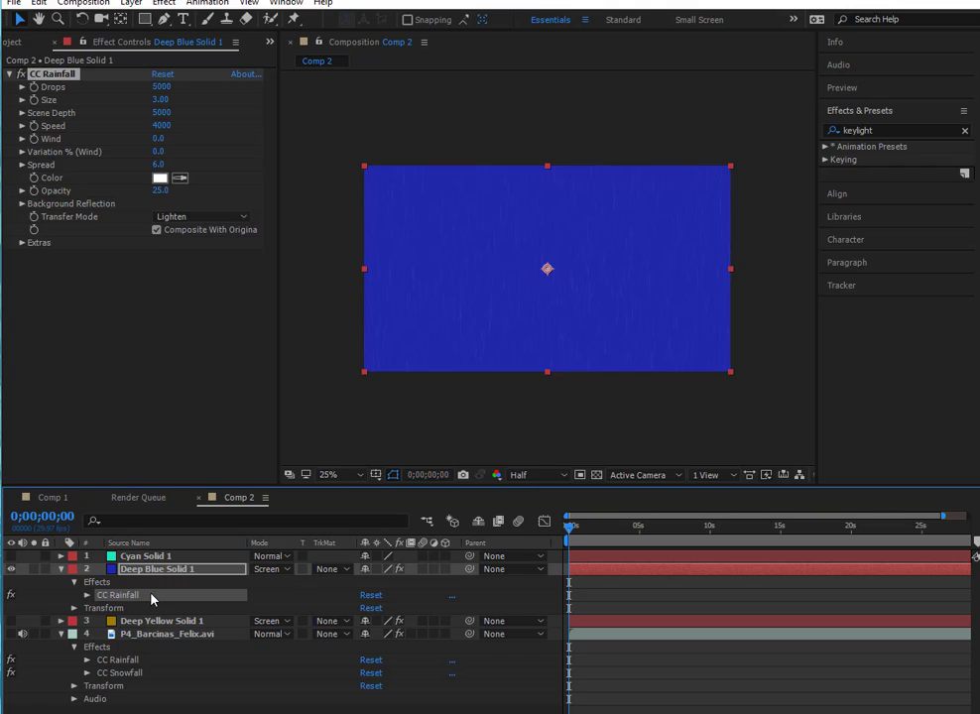
- Show the Deep Yellow Solid 1 layer and set its CC Star Burst Scatter to 61.8
left_click(11, 621)
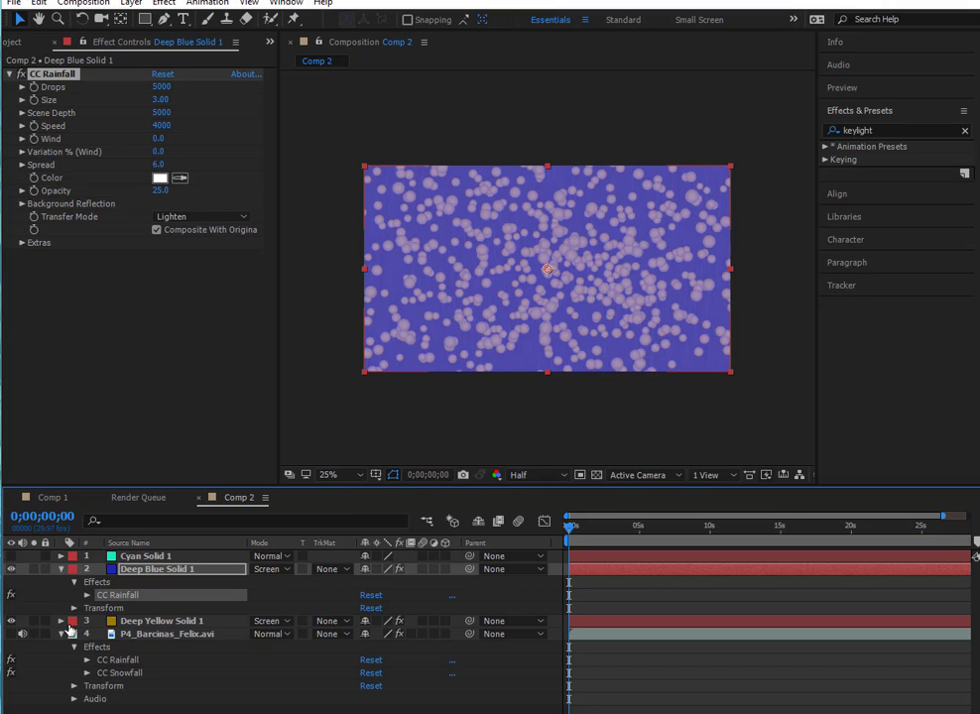
left_click(61, 621)
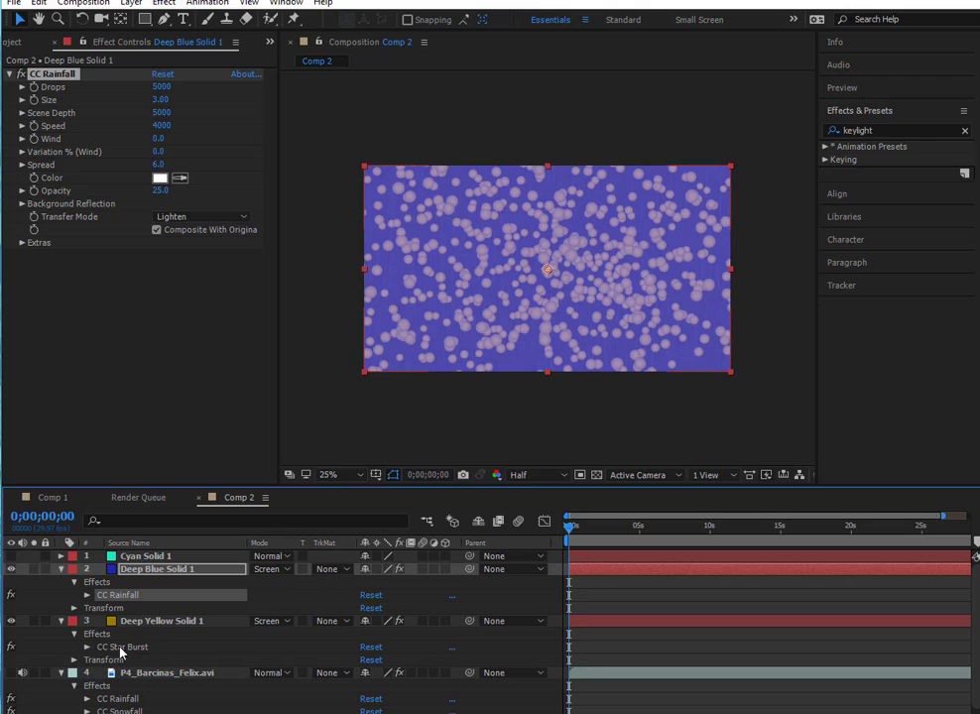
left_click(88, 651)
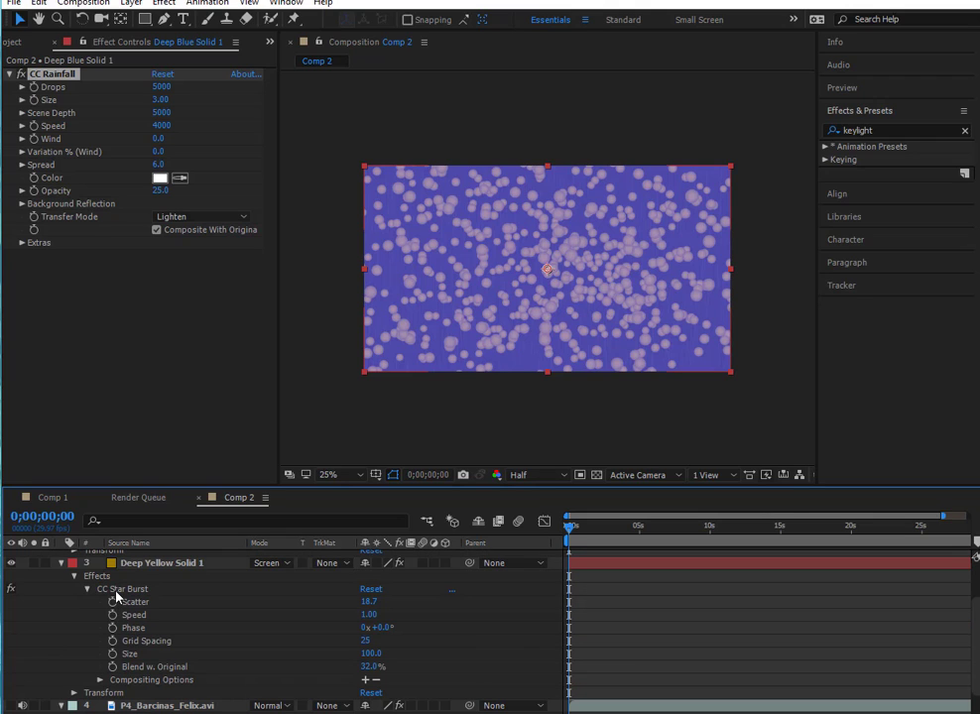
left_click(94, 588)
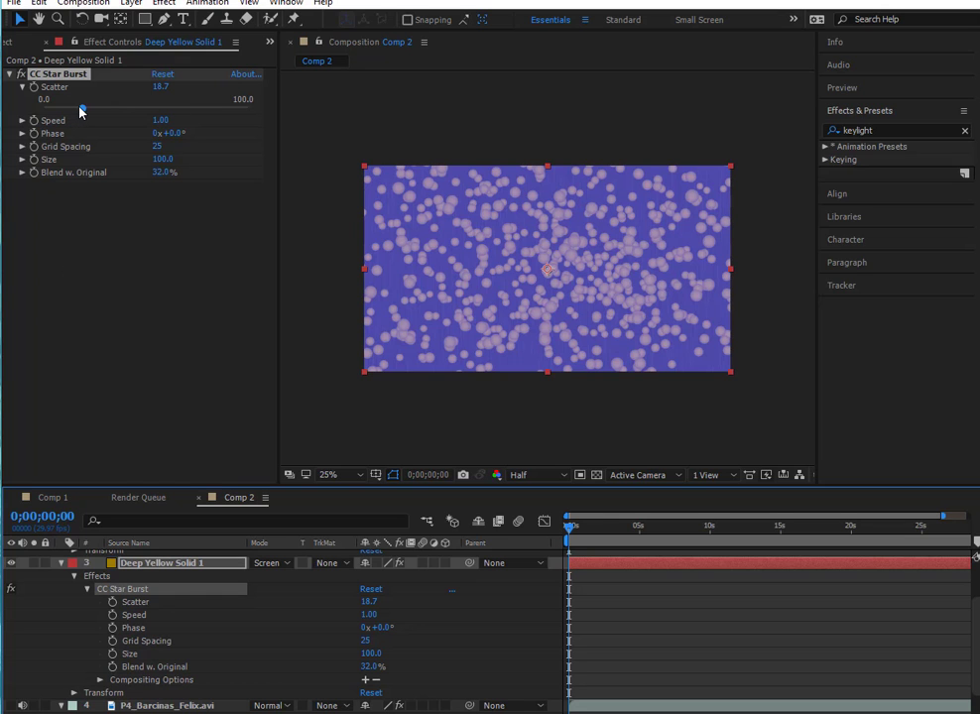
left_click_drag(80, 111, 170, 112)
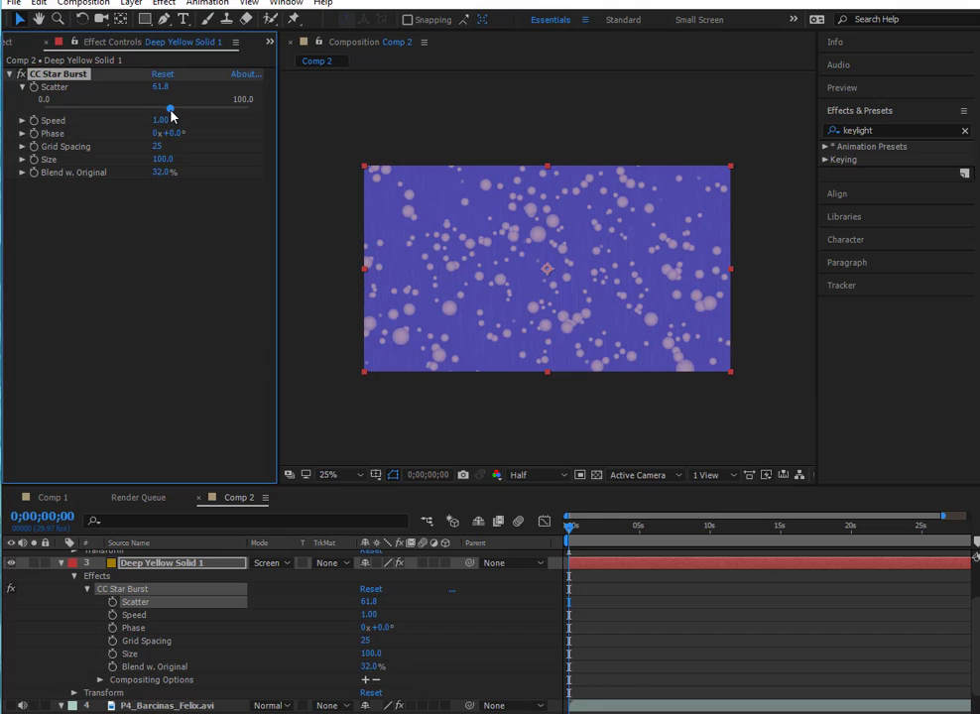
- Delete the CC Star Burst effect from Deep Yellow Solid 1 and undo the deletion
left_click(144, 594)
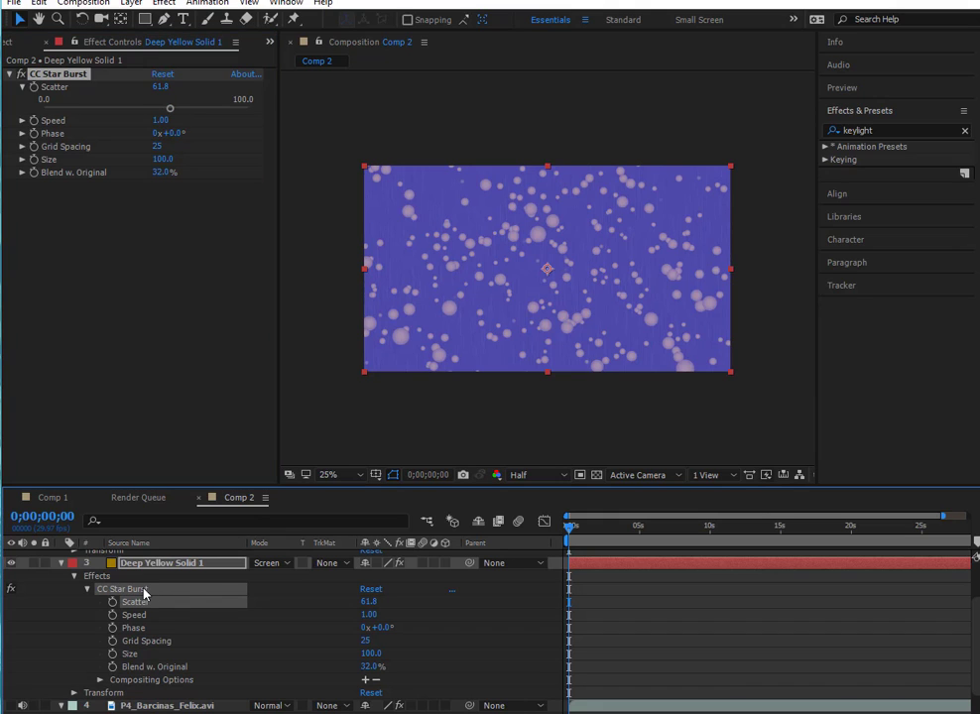
key("Delete")
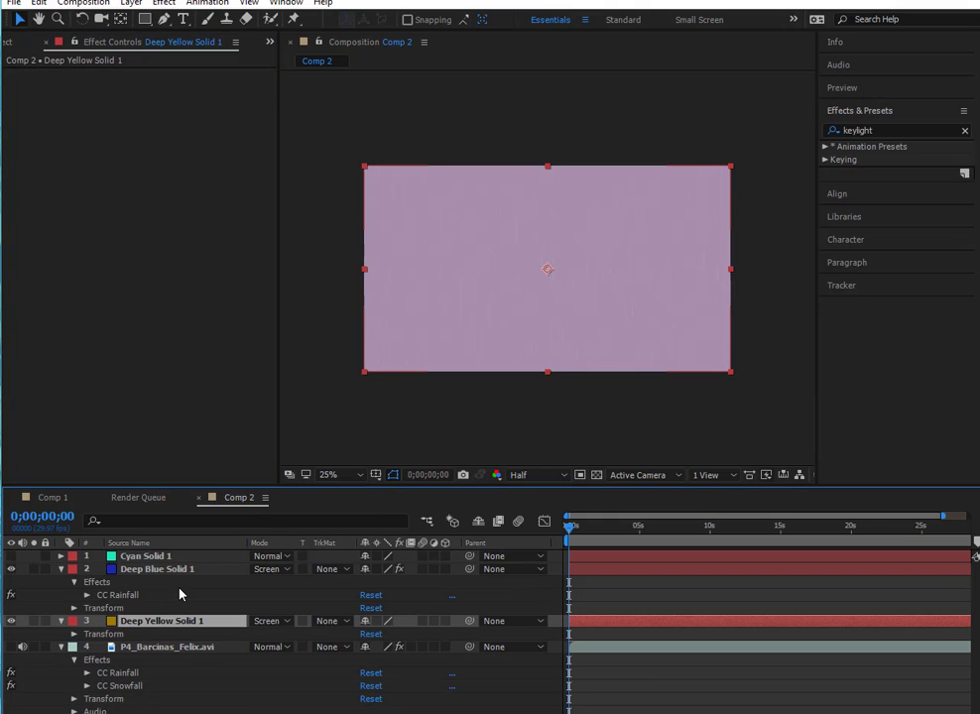
left_click(219, 421)
key("ctrl+z")
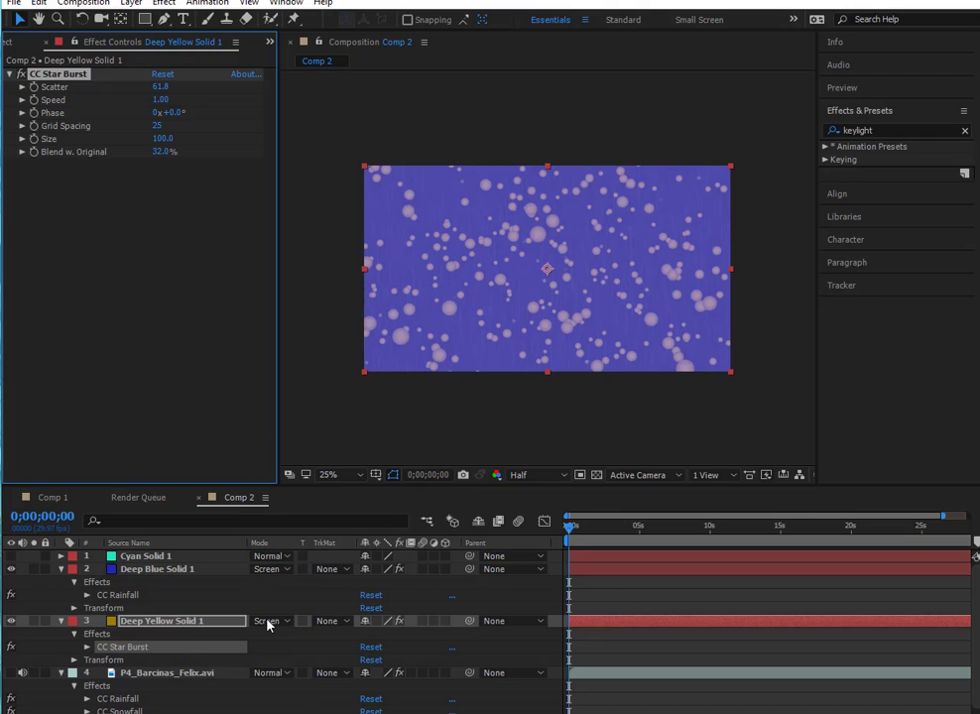
- Clear the keylight search from Effects & Presets to list every effect category
left_click(265, 498)
mouse_move(345, 247)
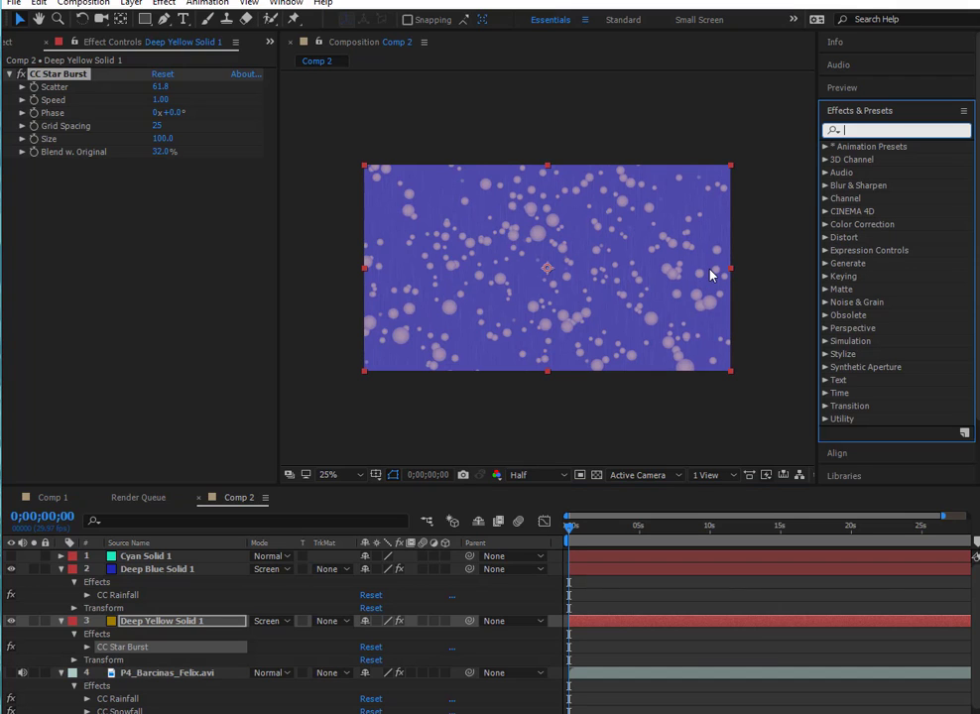
left_click(833, 130)
left_click(550, 22)
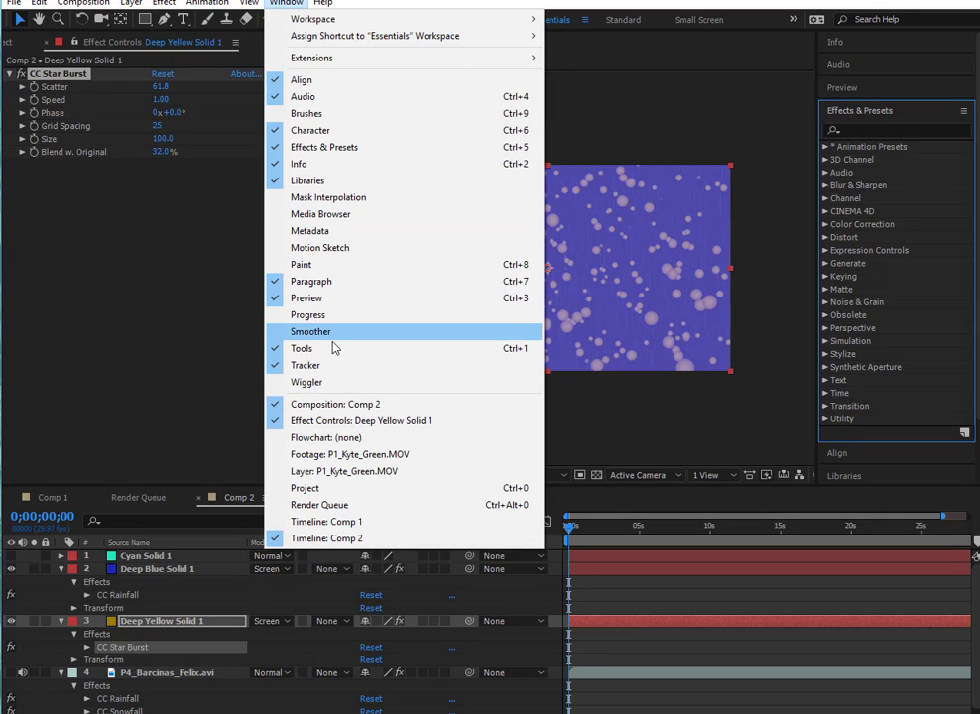
left_click(315, 149)
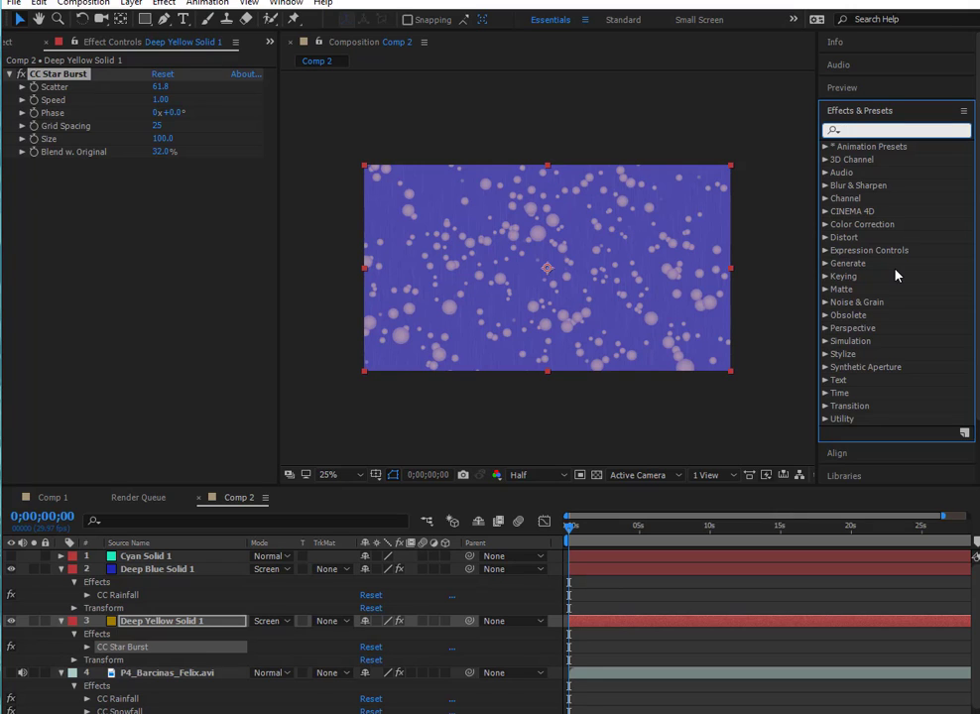
- Browse the Backgrounds folder of the animation presets to examine the available presets
left_click(825, 147)
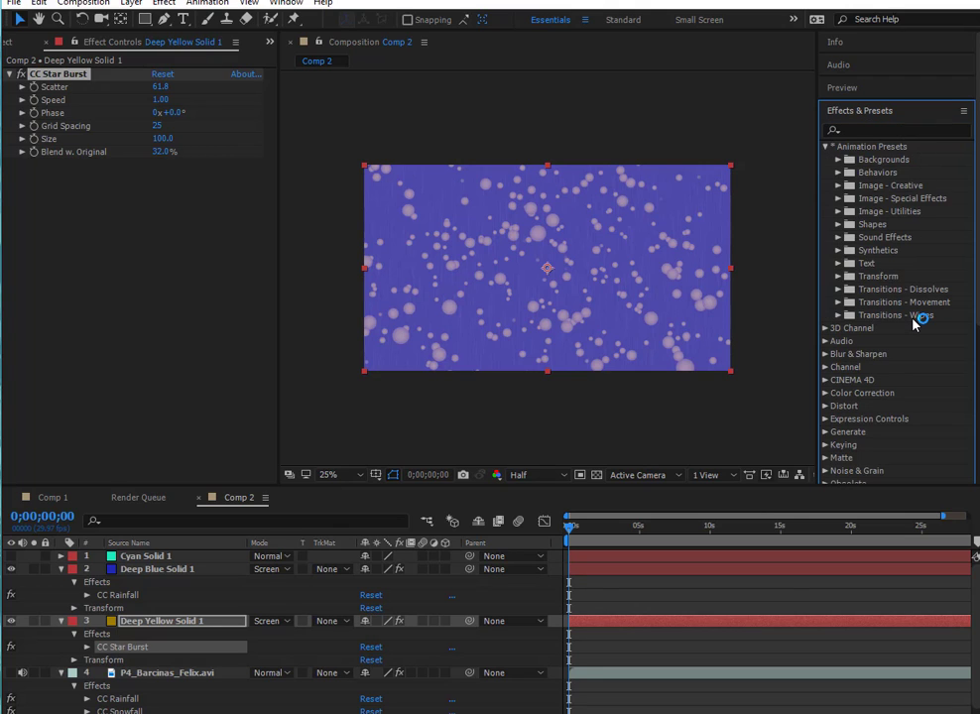
left_click(826, 147)
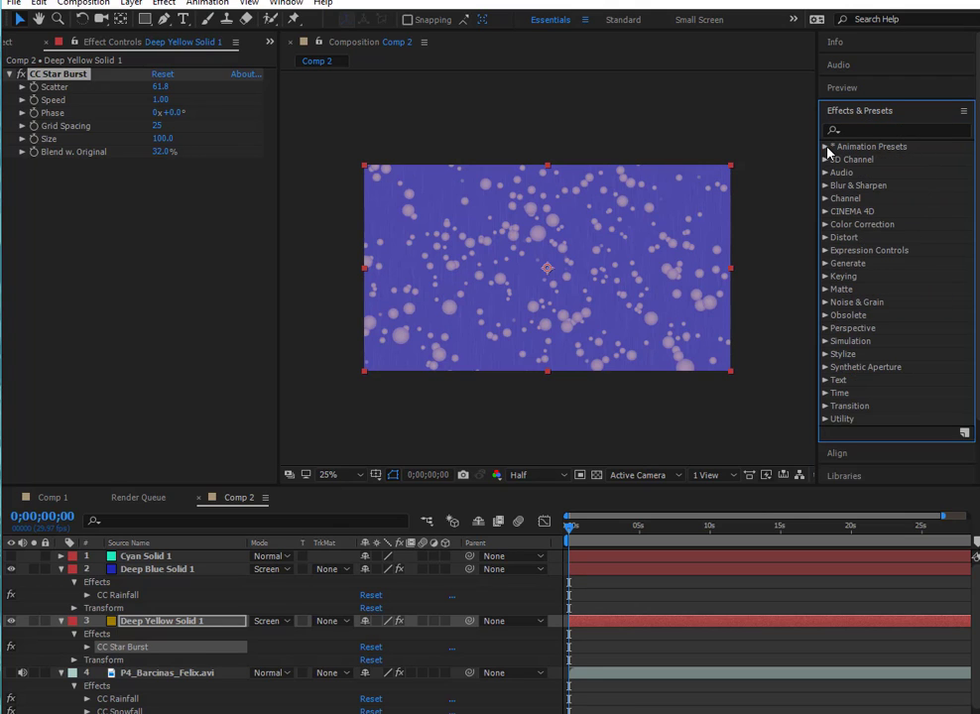
left_click(825, 147)
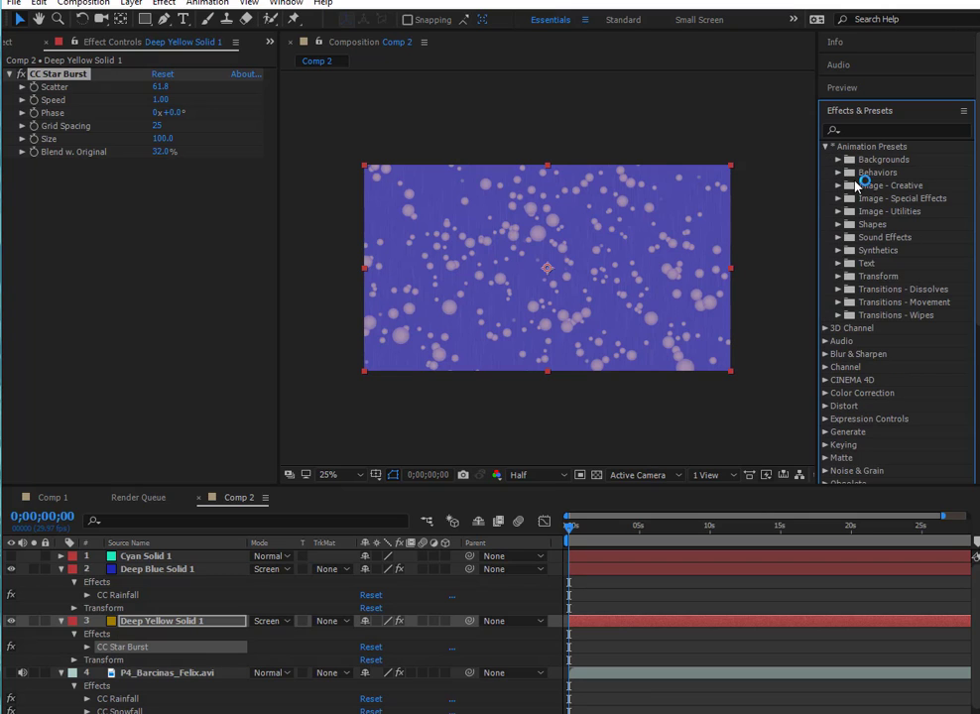
left_click(841, 159)
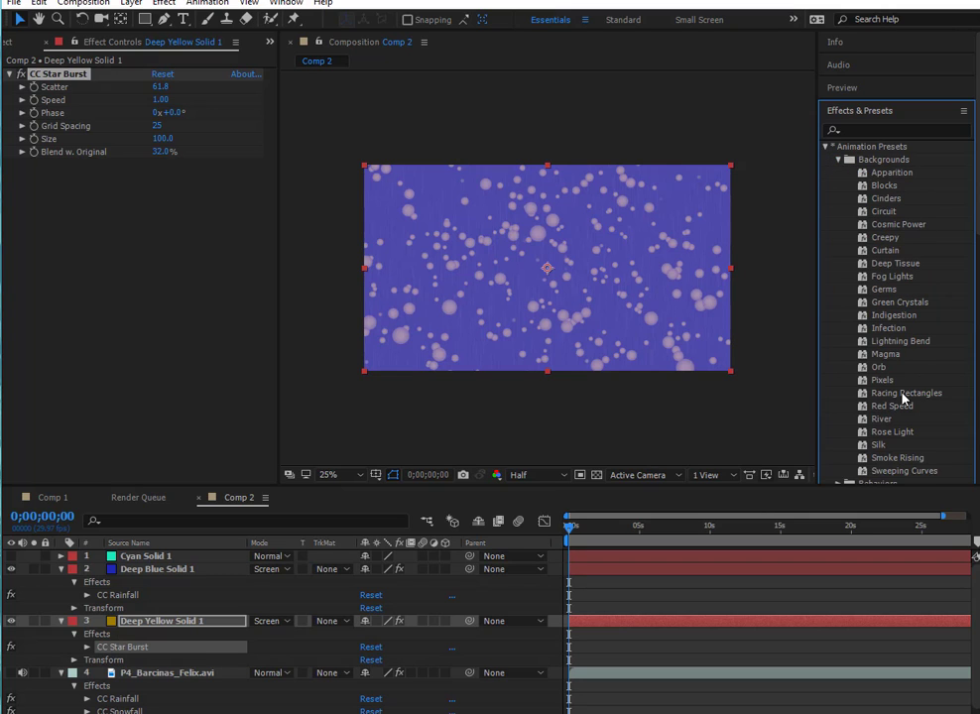
scroll(903, 394, "down", 3)
scroll(903, 394, "up", 2)
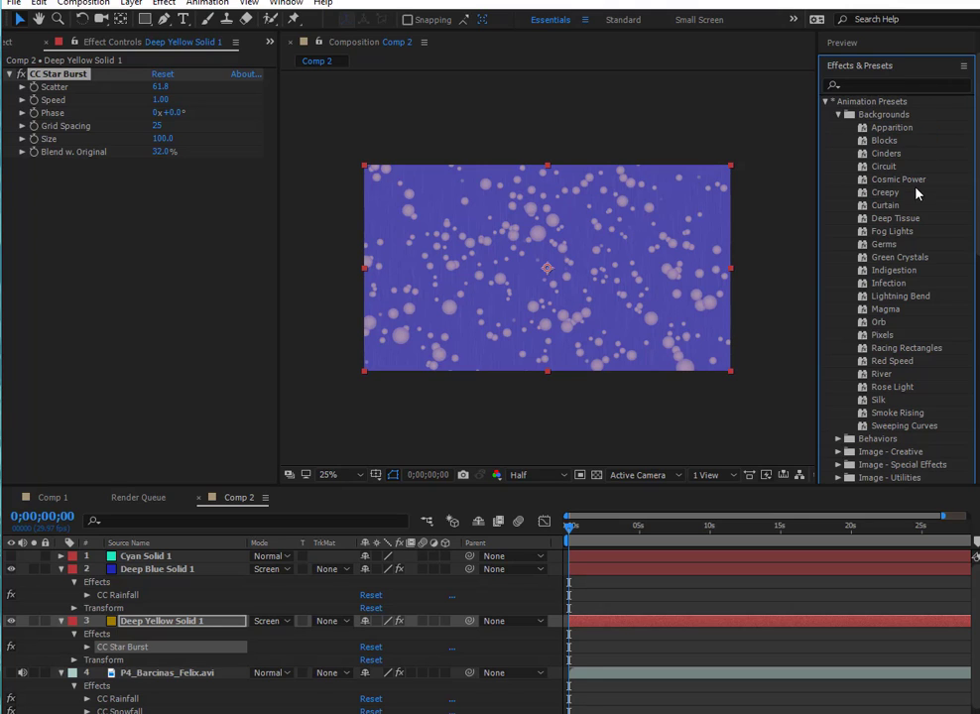
- Browse the Behaviors, Image - Special Effects and Sound Effects folders of the animation presets to examine their contents
left_click(838, 114)
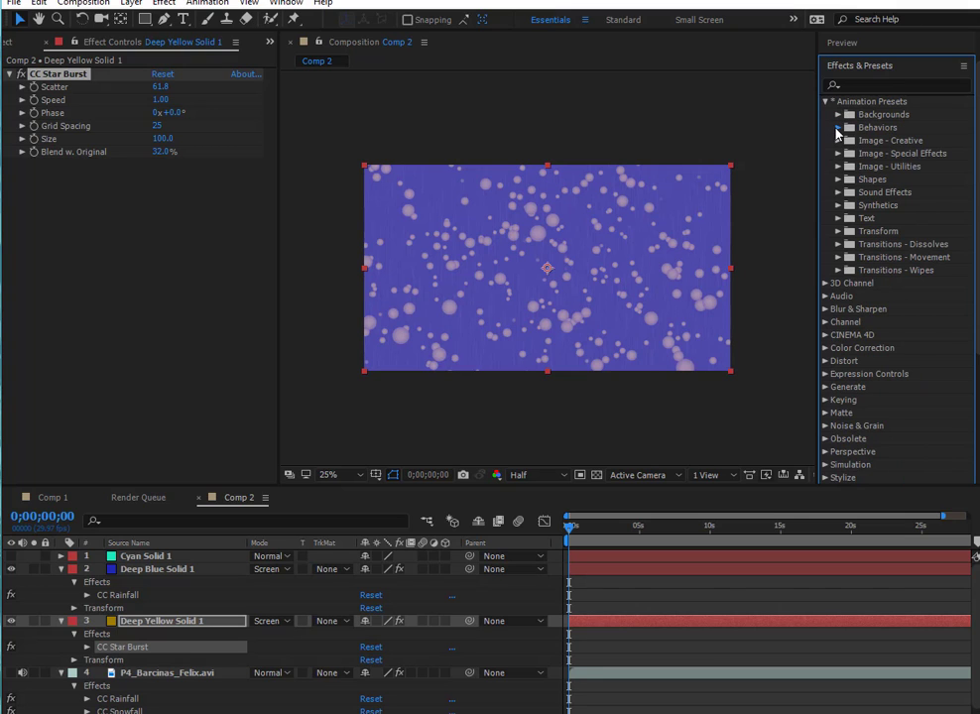
left_click(838, 128)
left_click(838, 127)
left_click(838, 153)
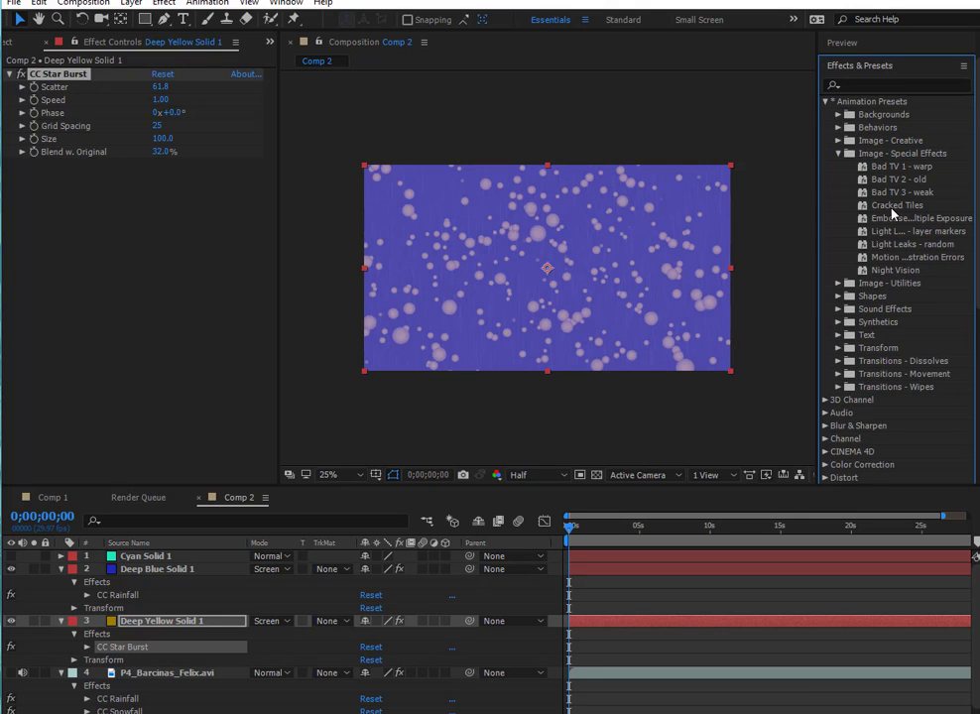
left_click(838, 154)
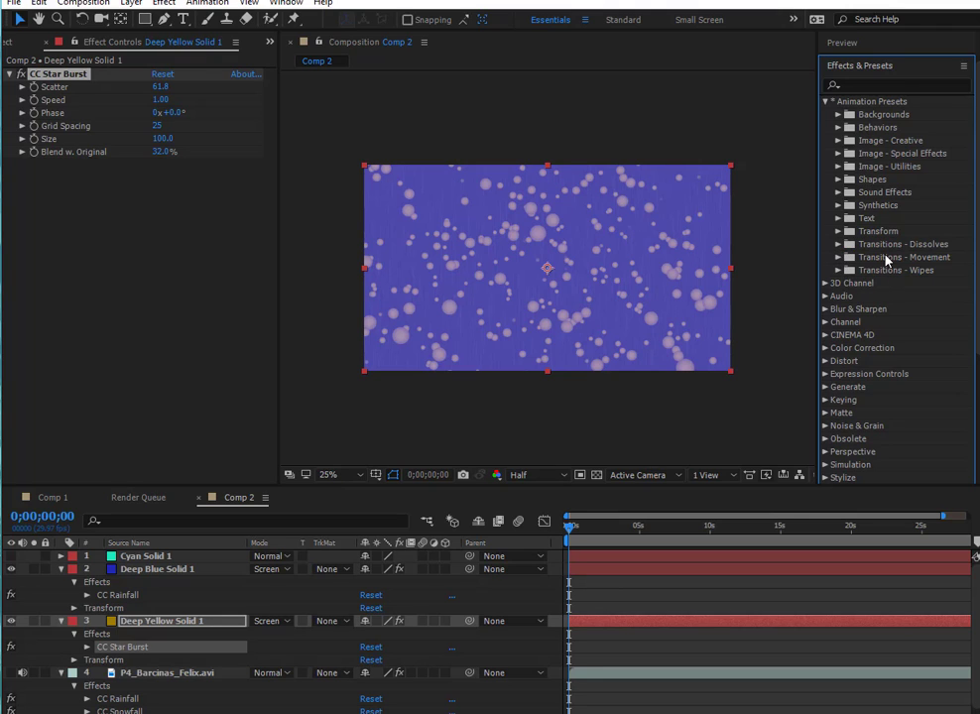
left_click(838, 192)
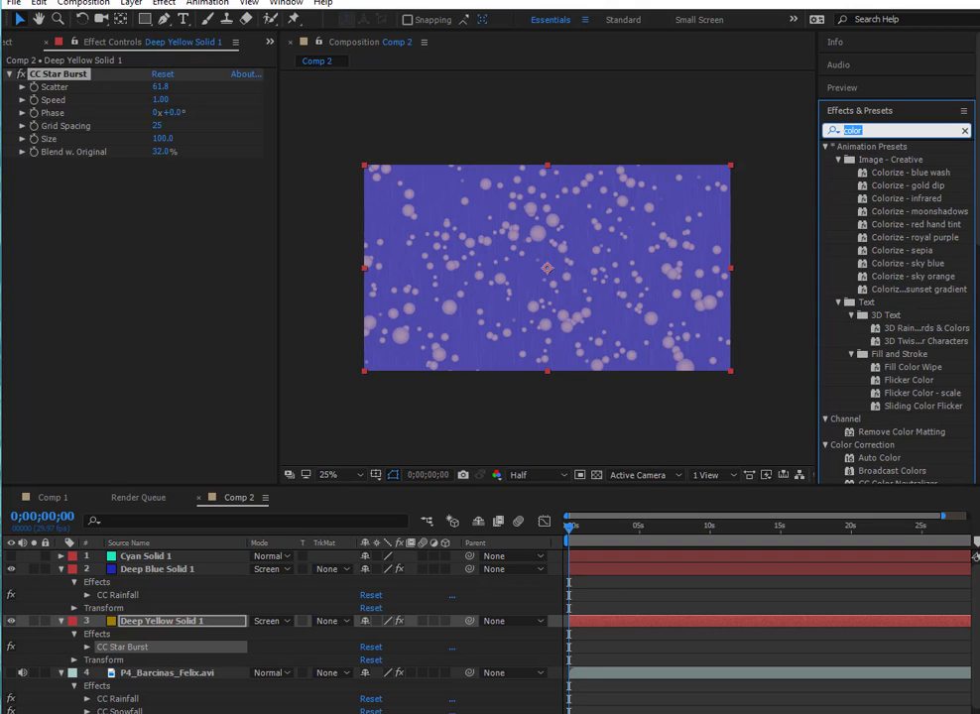
- Show the Cyan Solid 1 layer and apply the 4-Color Gradient effect to it, searching the effects for "4"
type("4")
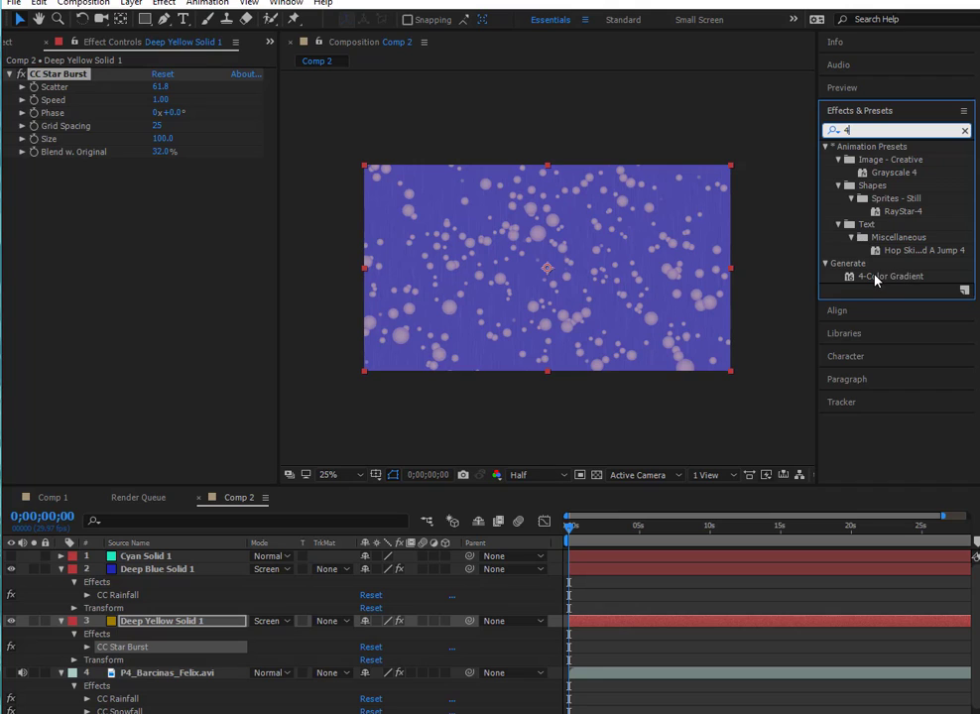
left_click(11, 555)
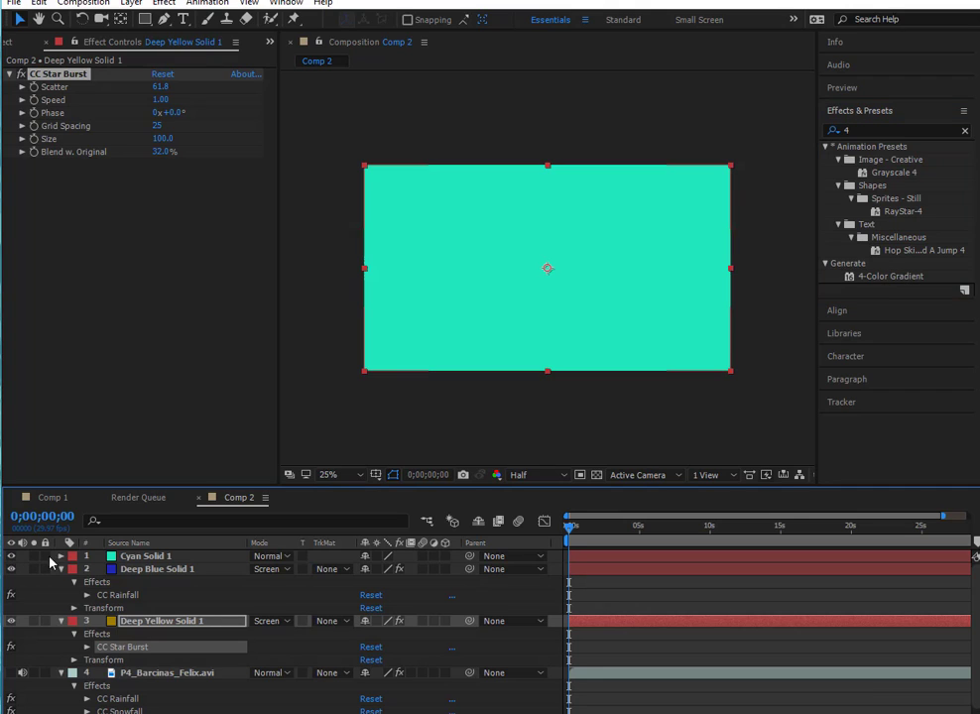
left_click(169, 558)
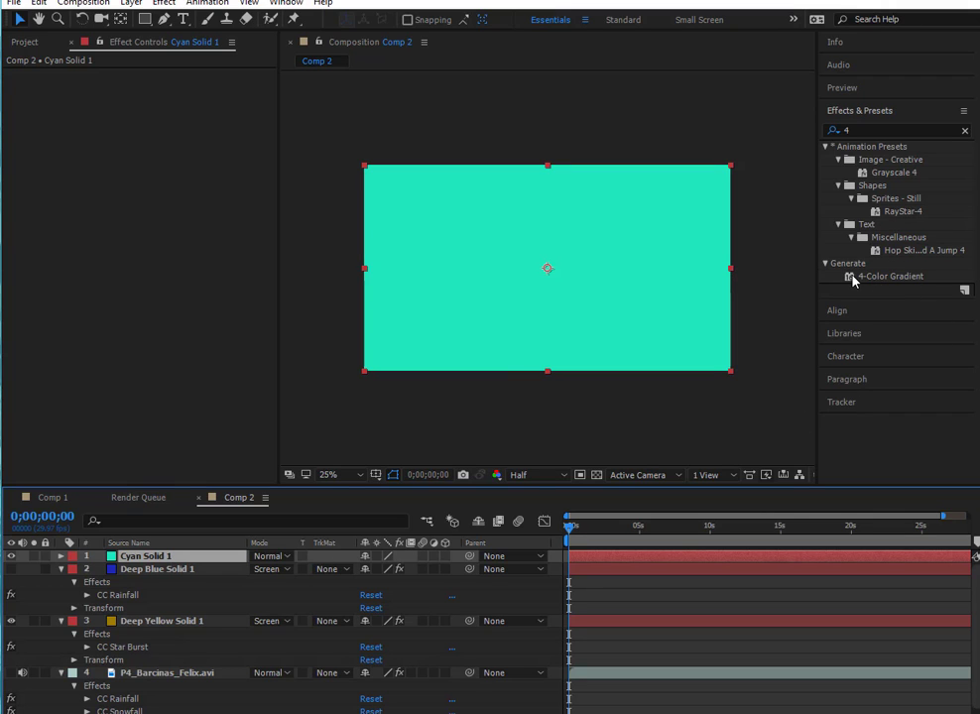
left_click_drag(851, 276, 203, 559)
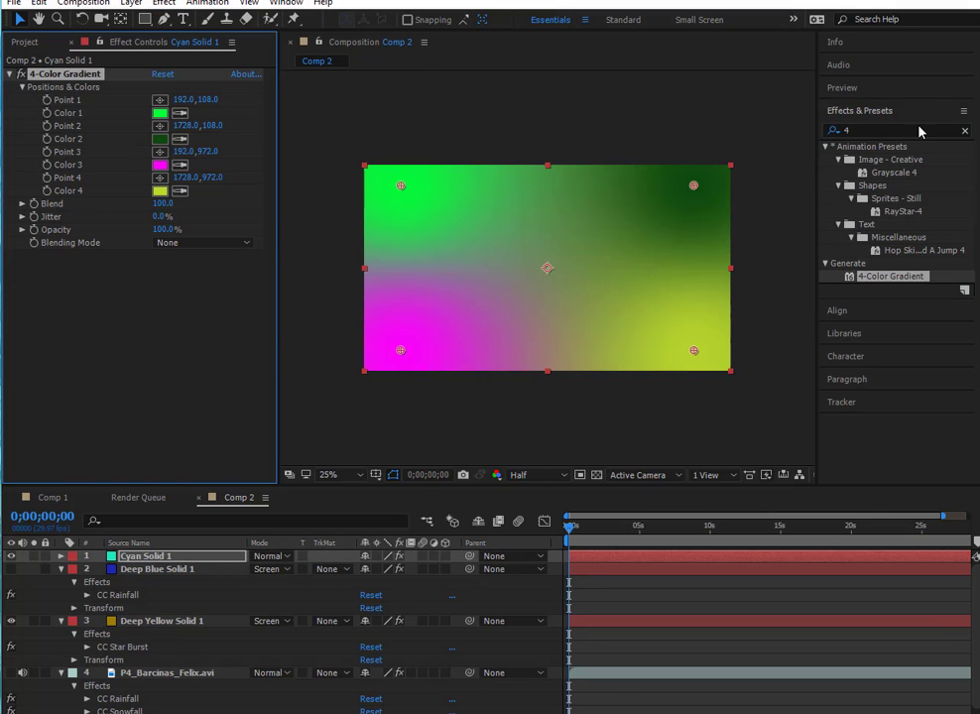
- Examine the effect categories available for Cyan Solid 1, including Generate, Audio, Blur & Sharpen and CINEMA 4D
left_click(171, 5)
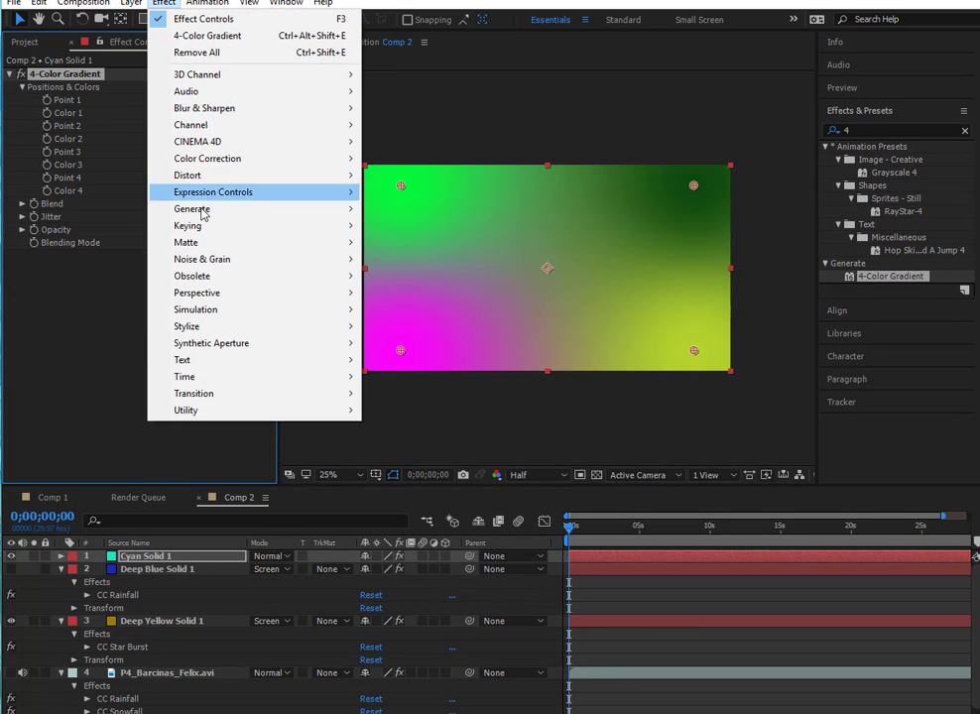
mouse_move(203, 209)
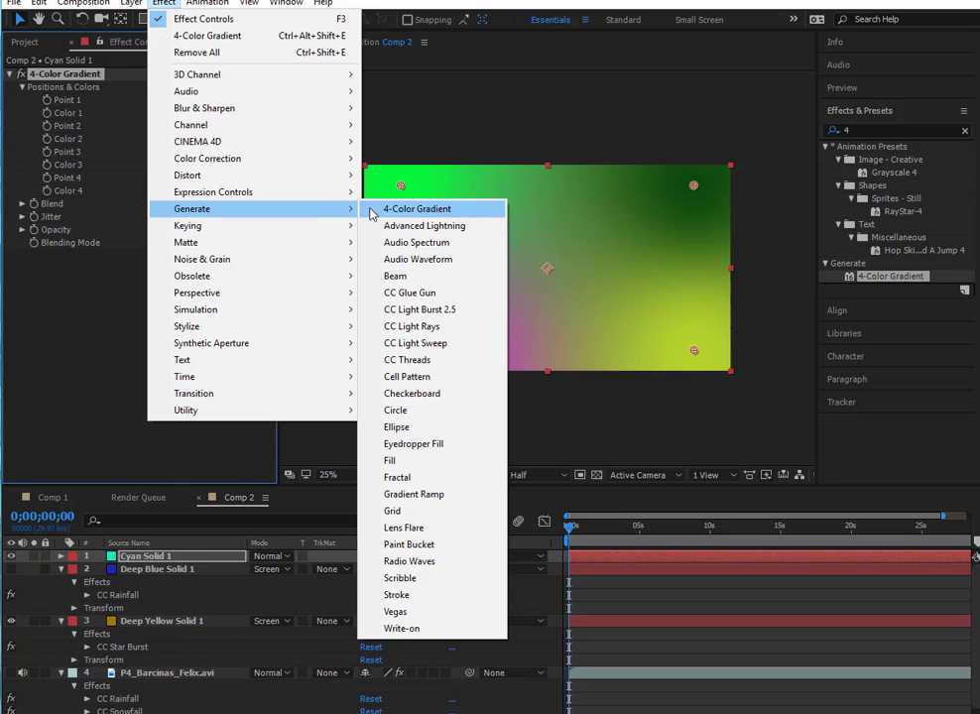
left_click(164, 4)
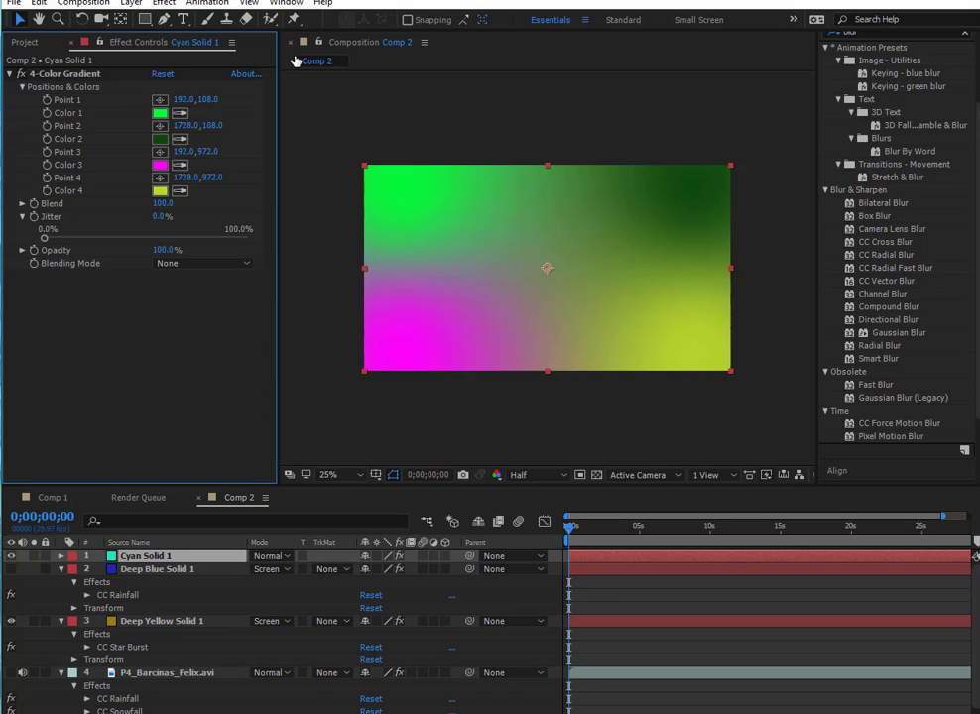
left_click(164, 4)
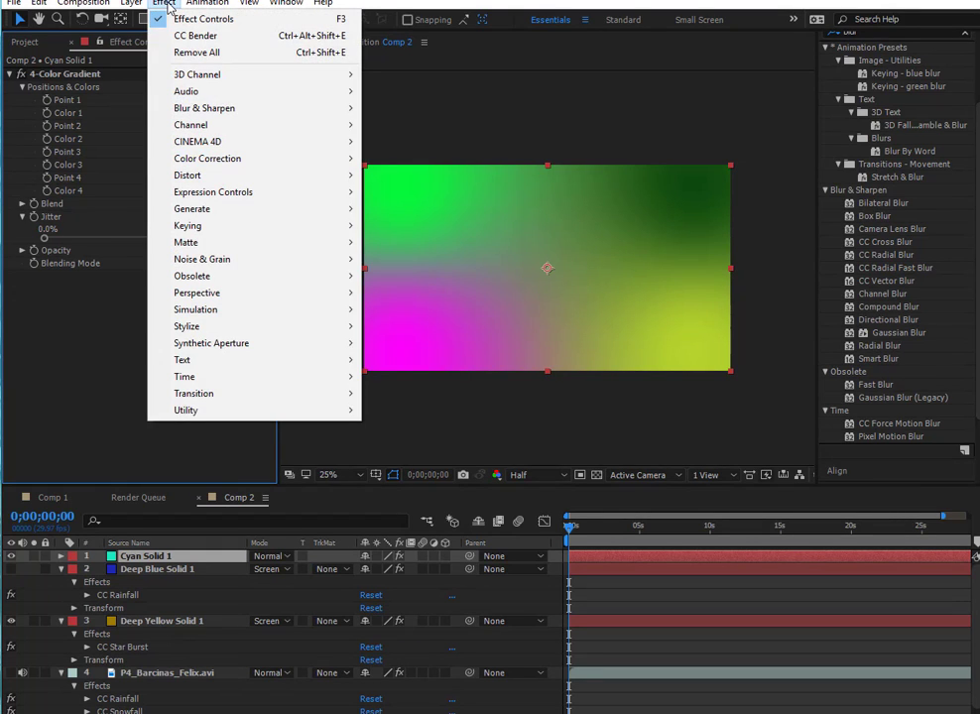
mouse_move(194, 79)
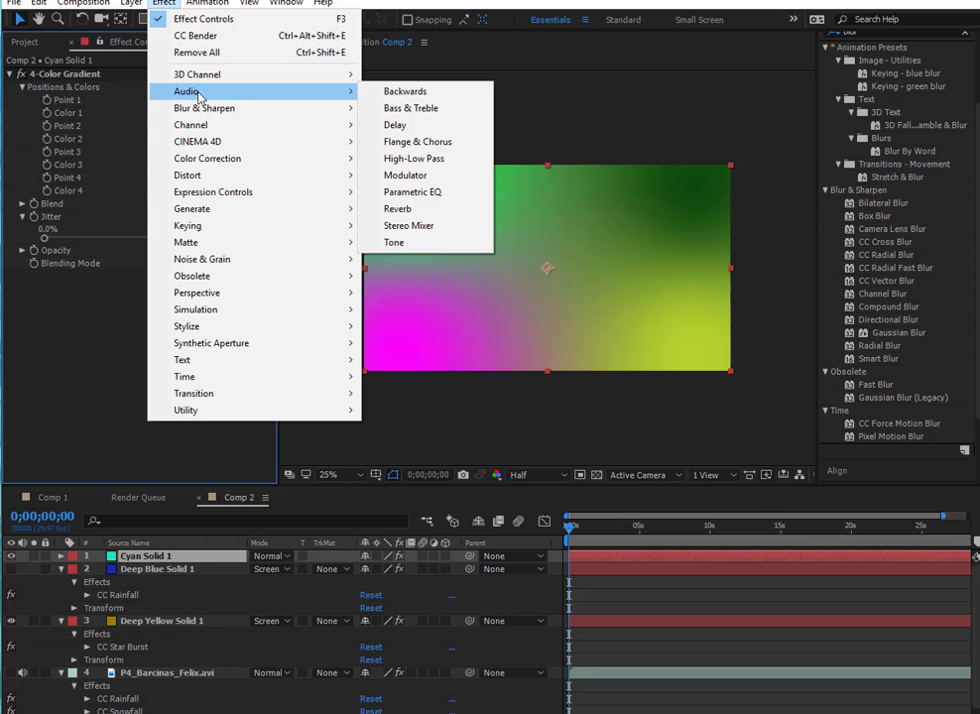
mouse_move(210, 115)
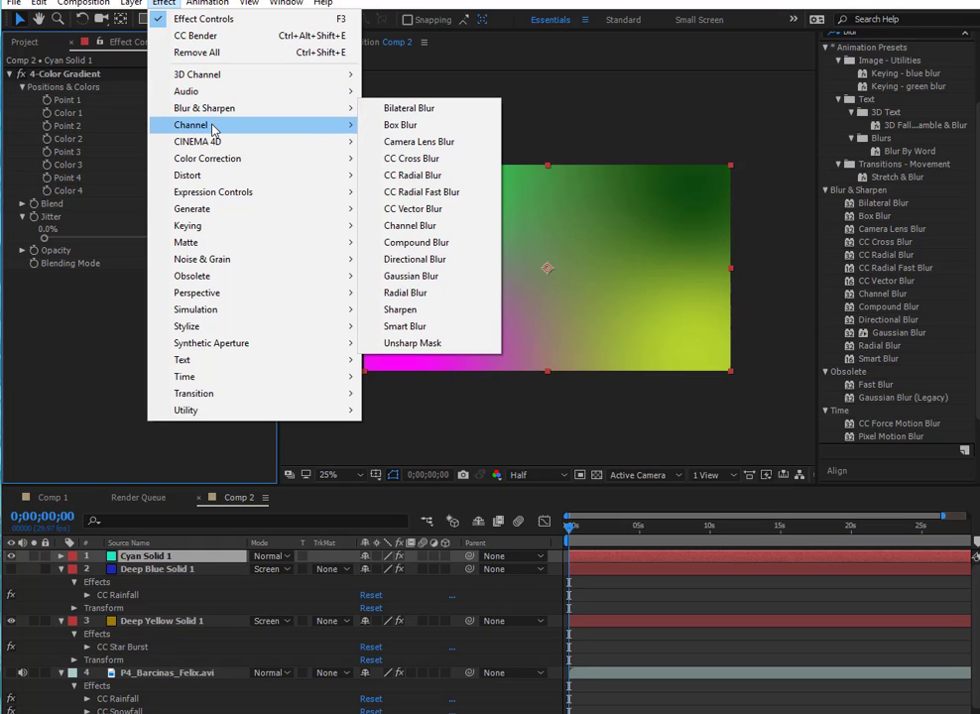
mouse_move(203, 145)
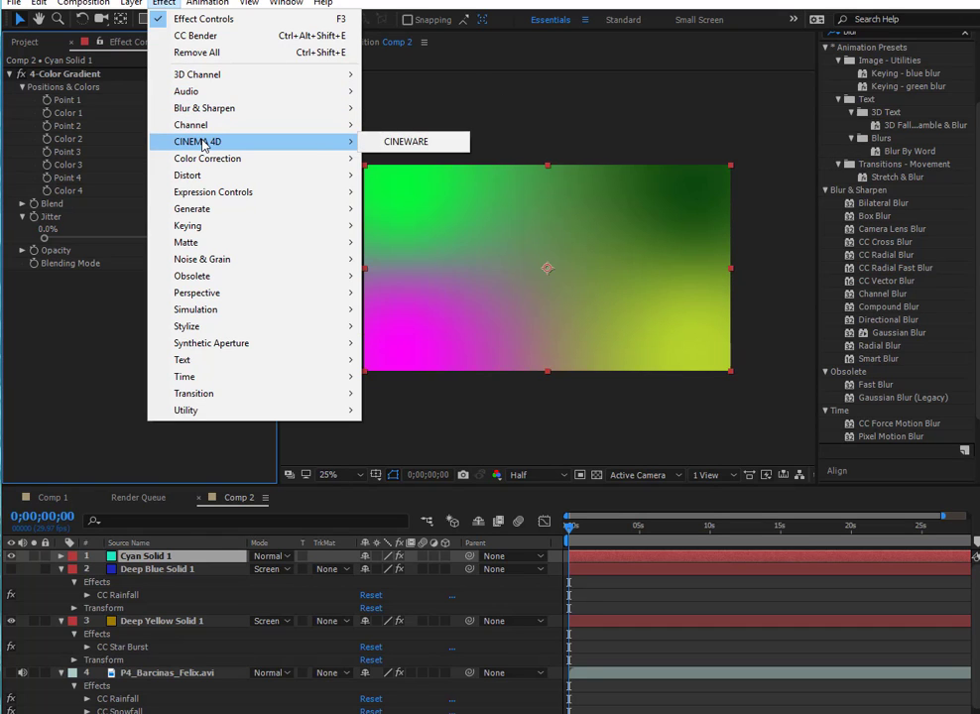